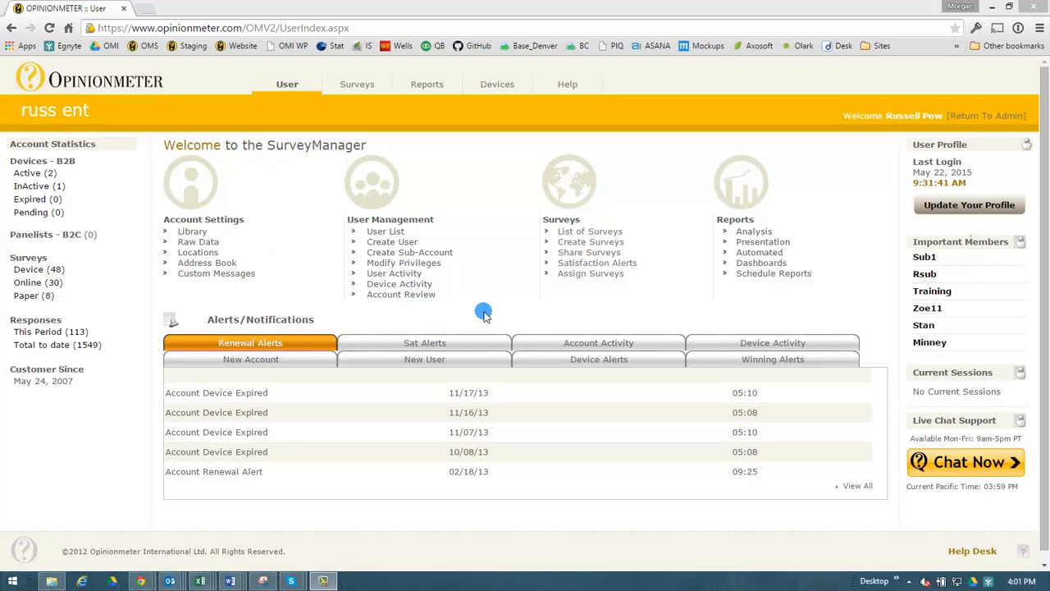
Open the User List and select the Stan sub-account to show its six users
left_click(393, 232)
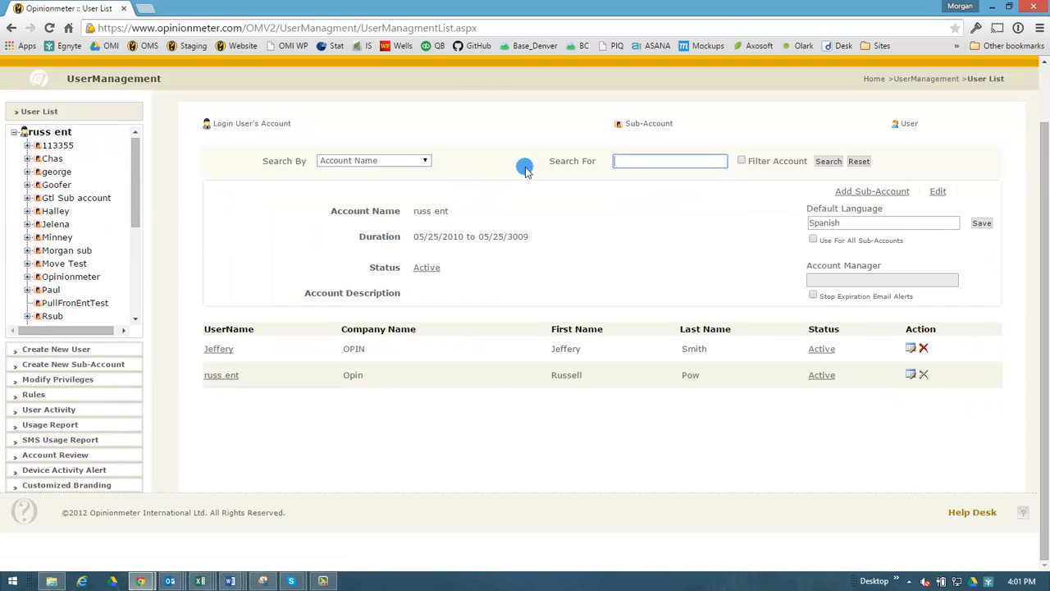
scroll(589, 253, "up", 2)
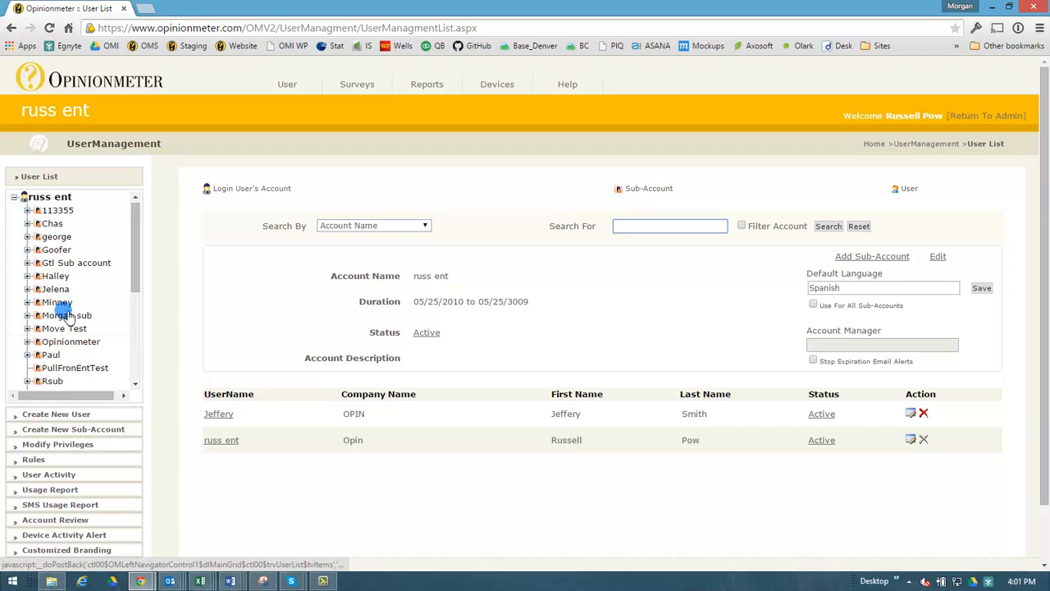
scroll(67, 338, "down", 1)
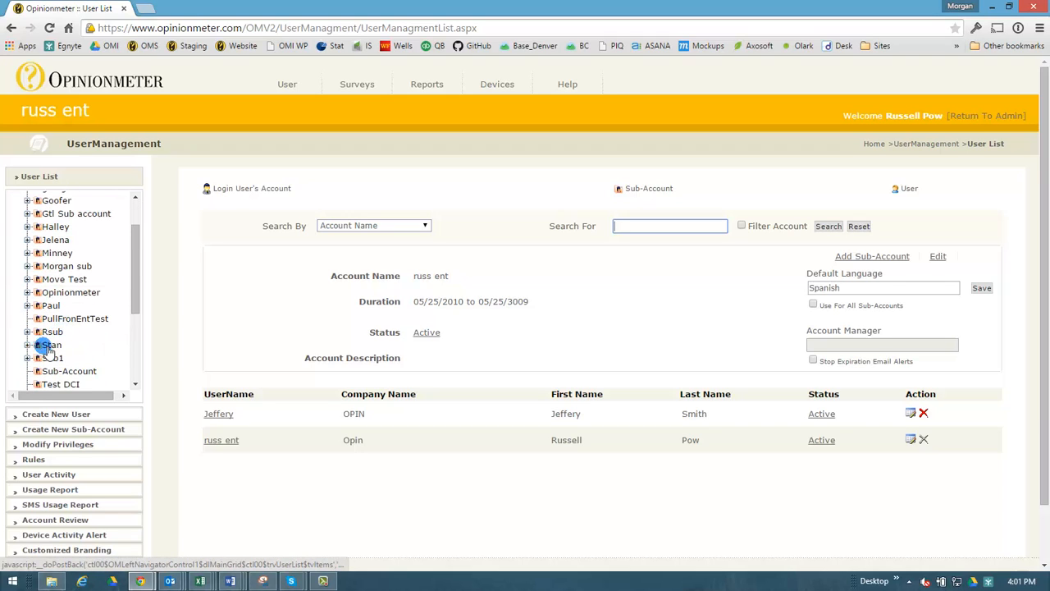
left_click(46, 345)
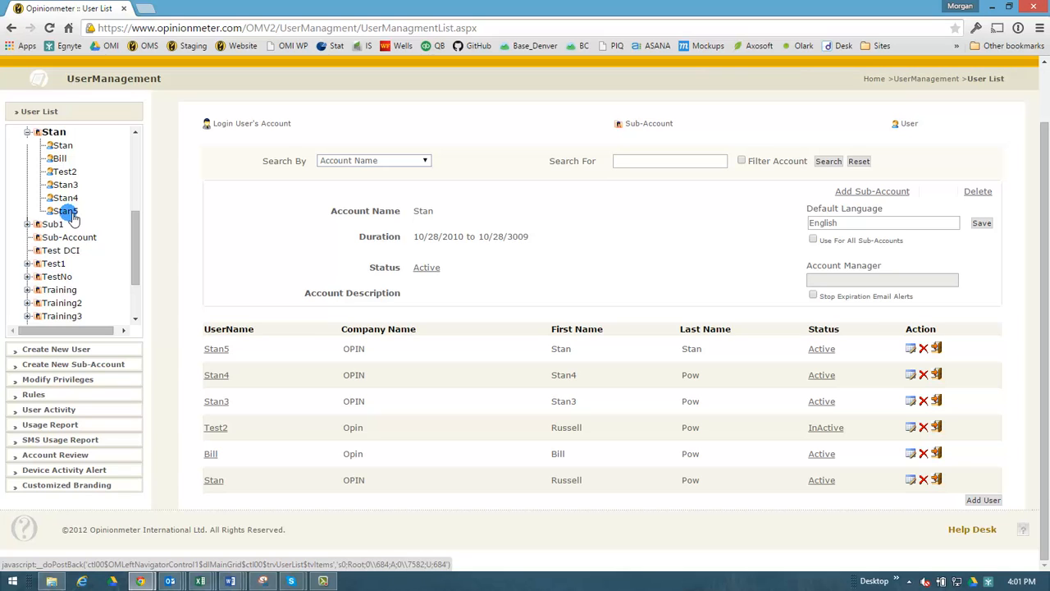
Start a new user registration assigned to the Stan account
left_click(51, 352)
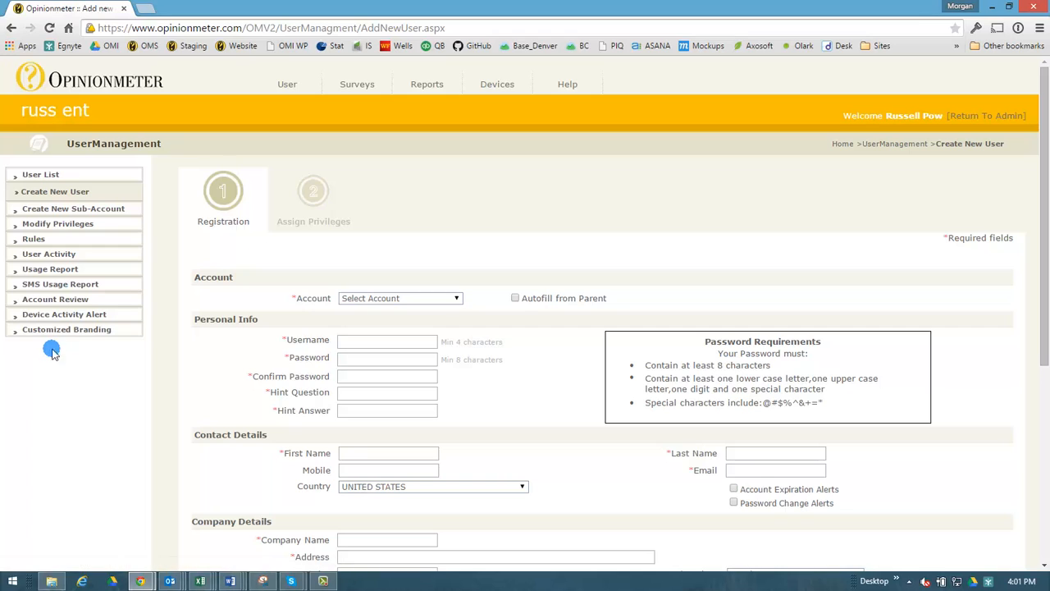
left_click(455, 299)
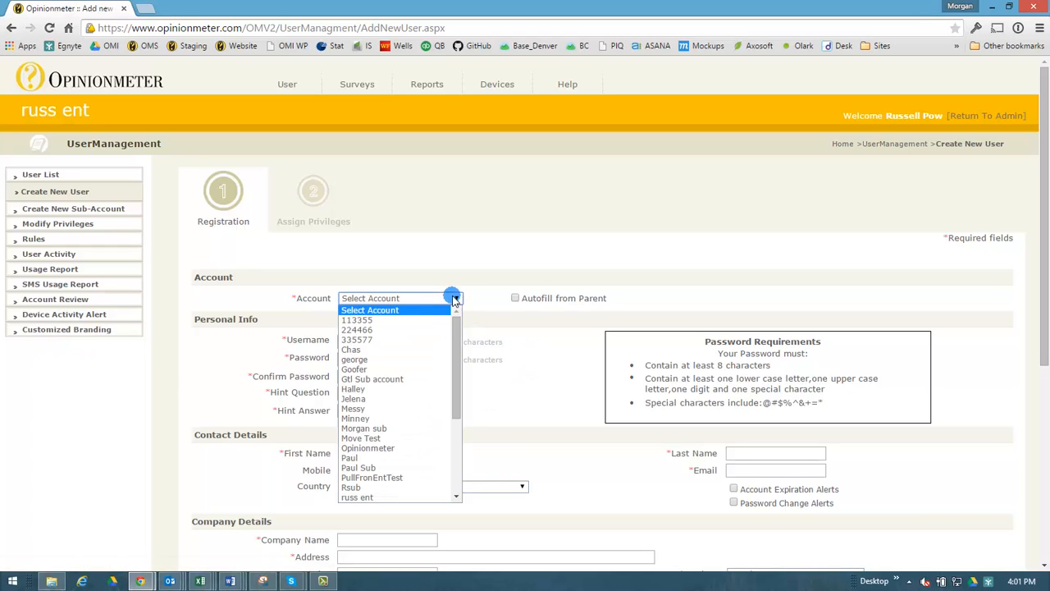
left_click_drag(456, 344, 457, 406)
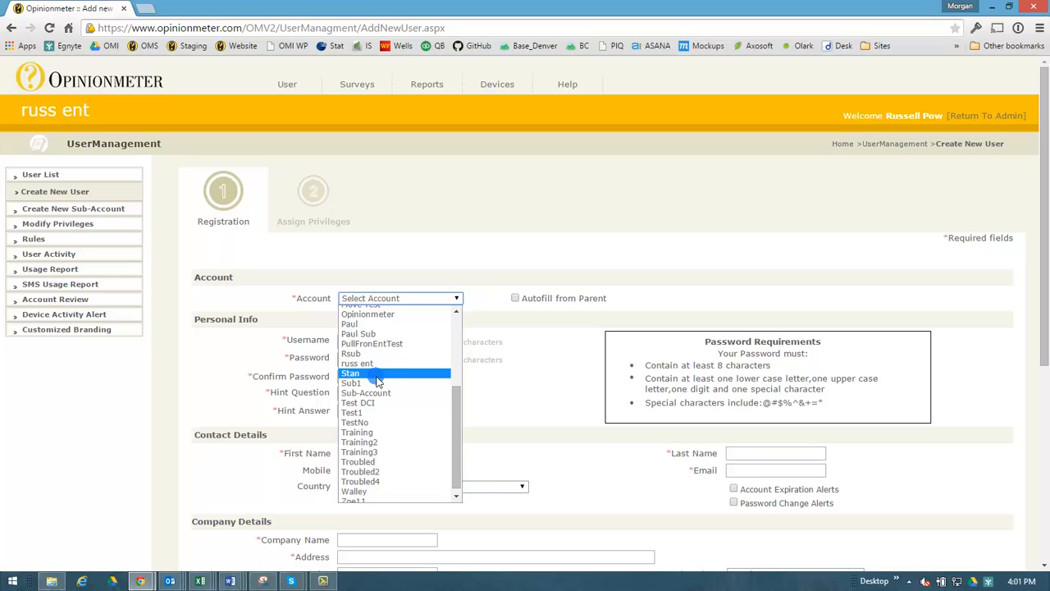
left_click(376, 376)
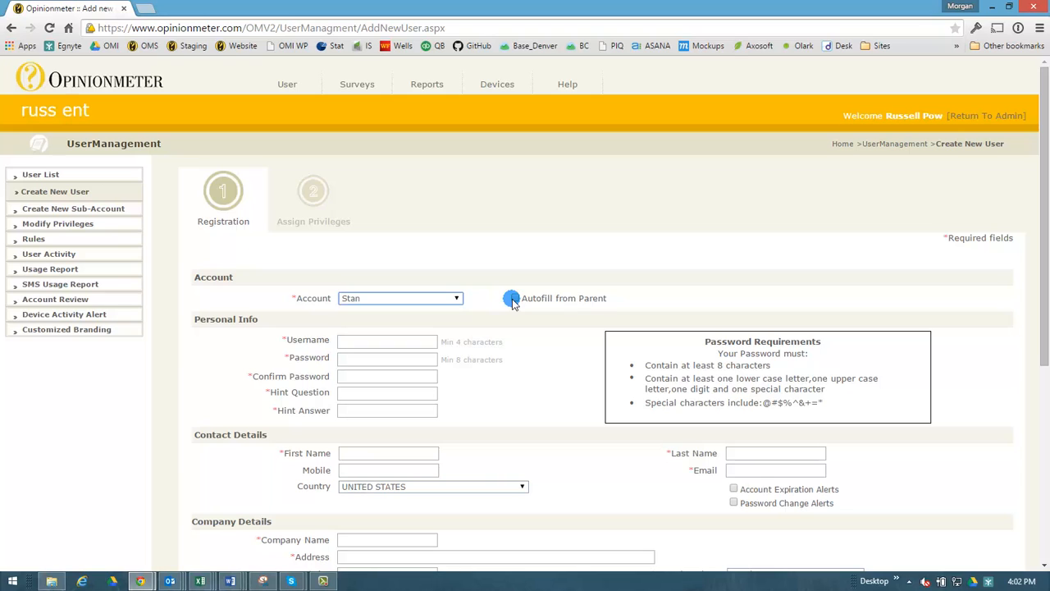
Autofill the company details from the parent account and review the filled-in address
left_click(457, 298)
left_click(503, 300)
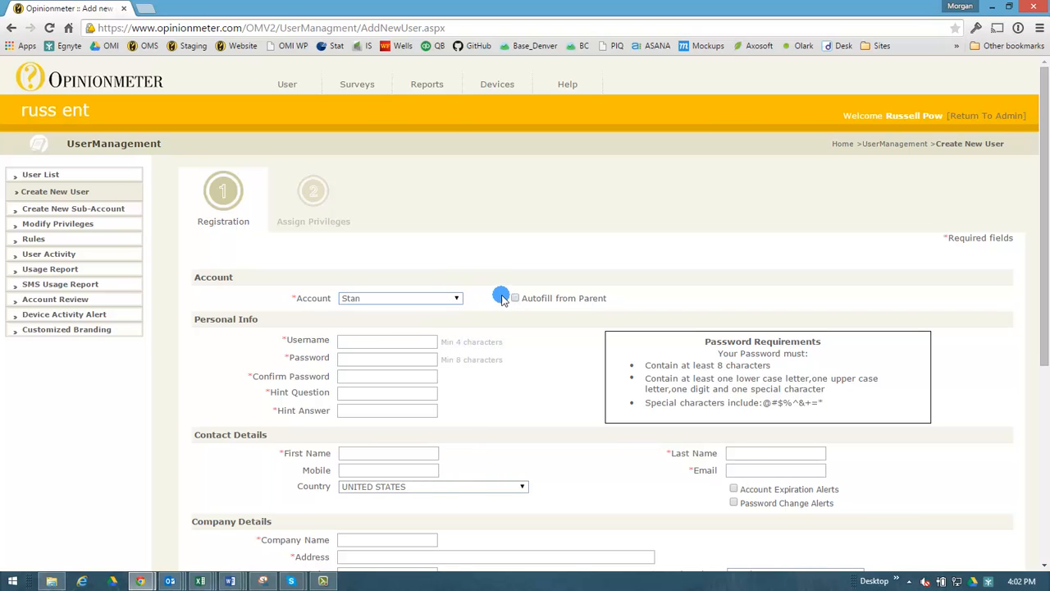
left_click(515, 298)
scroll(539, 342, "down", 3)
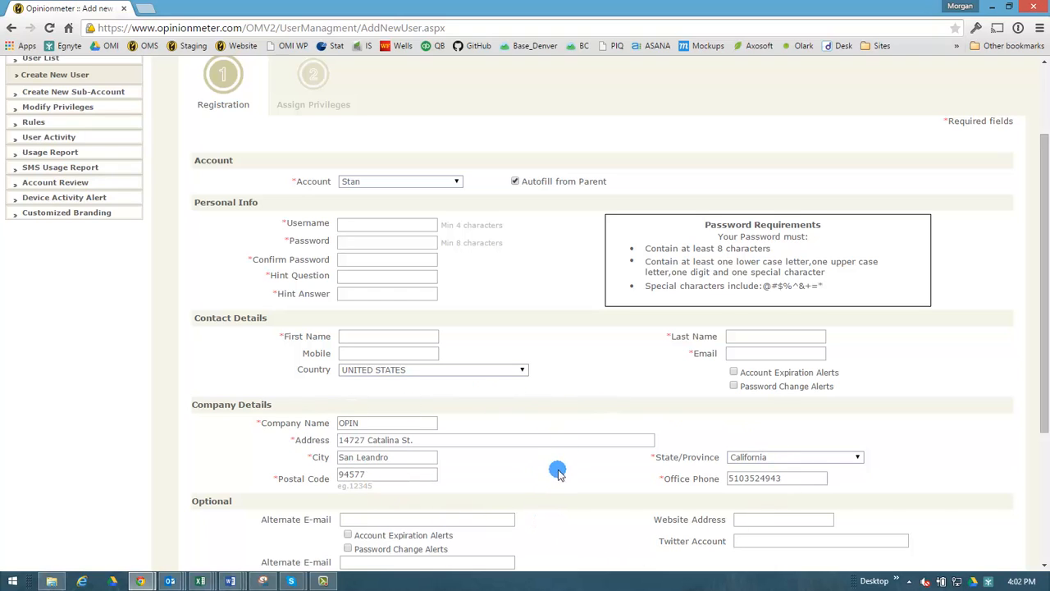
scroll(617, 394, "up", 1)
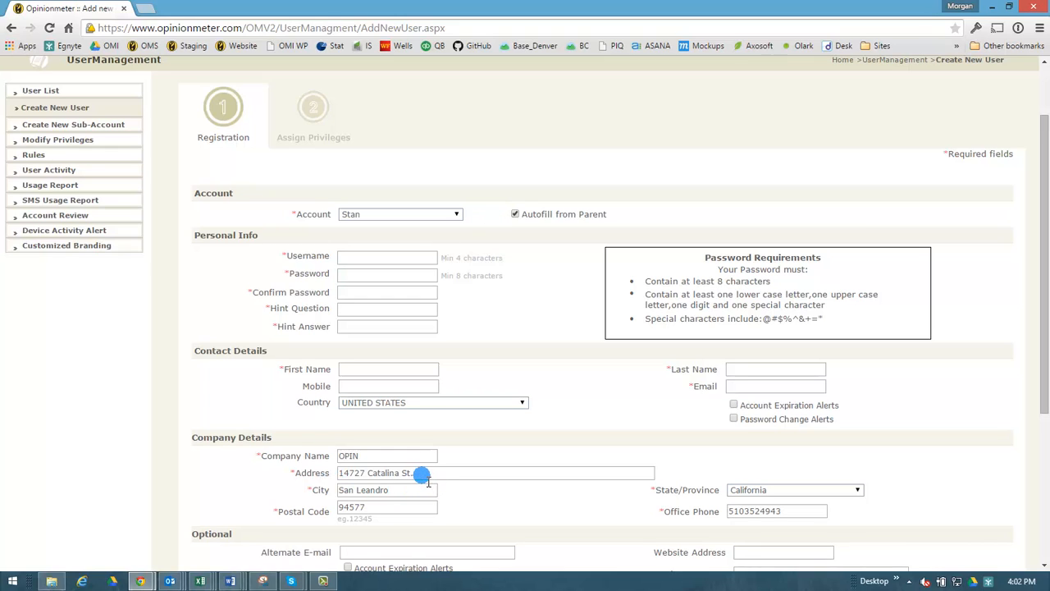
left_click_drag(423, 476, 339, 459)
left_click(604, 431)
Enter username Stan6, the password and confirmation, and '.' placeholder hint fields
left_click(386, 257)
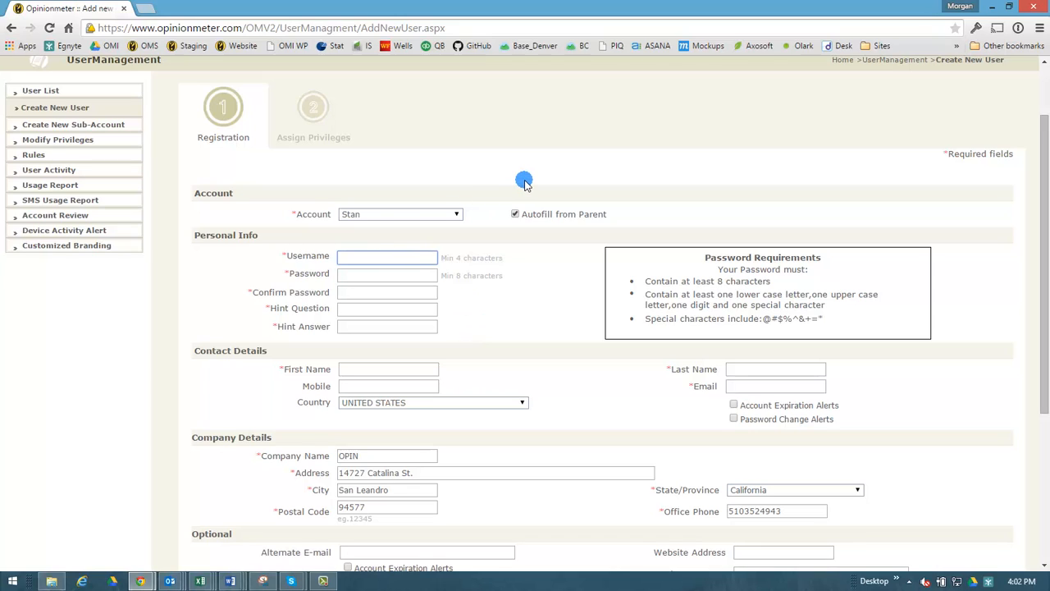
type("St")
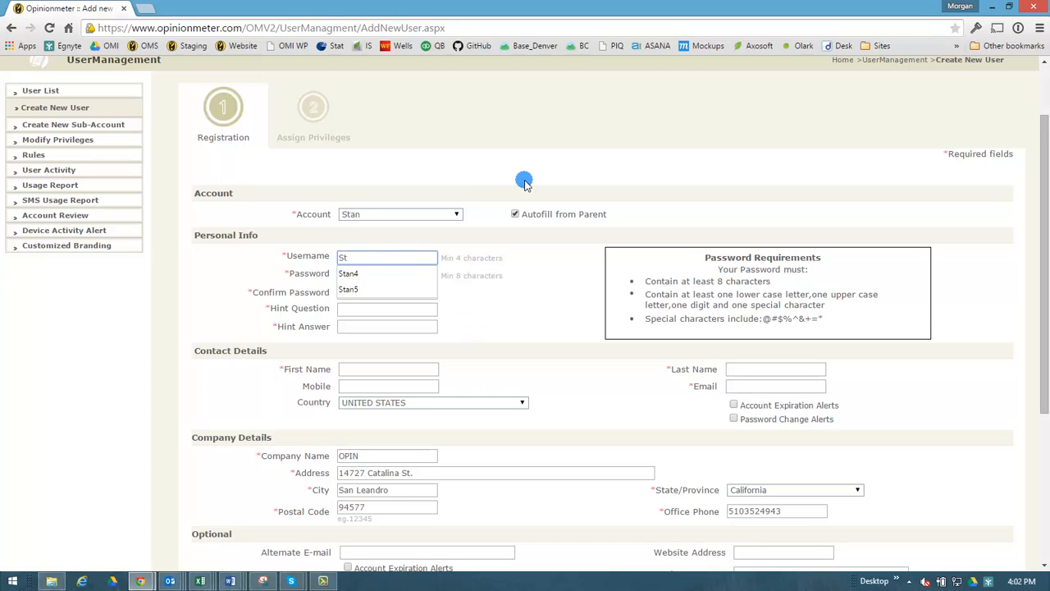
type("an6")
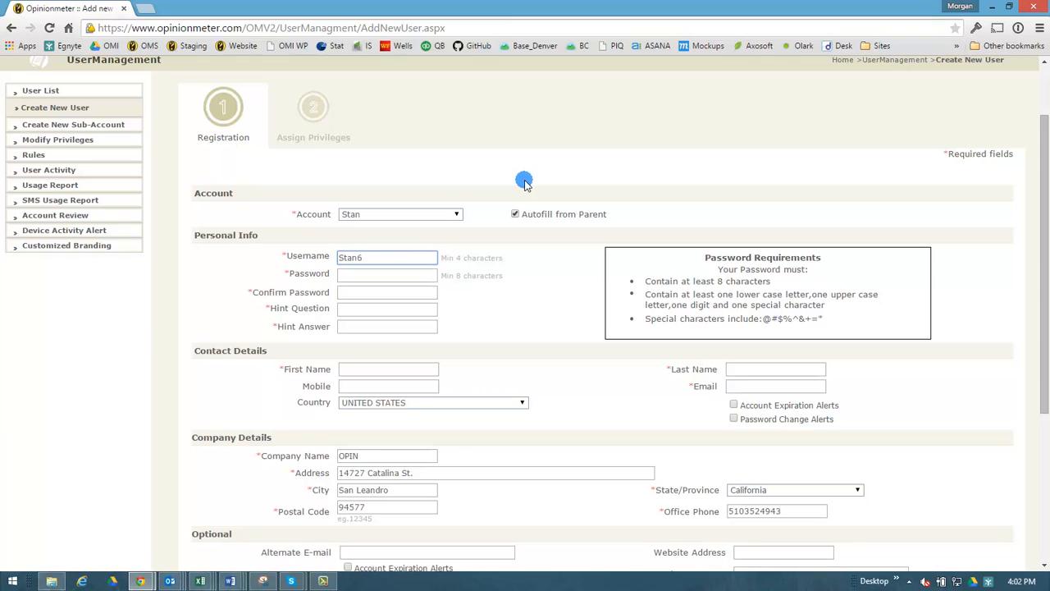
key("Tab")
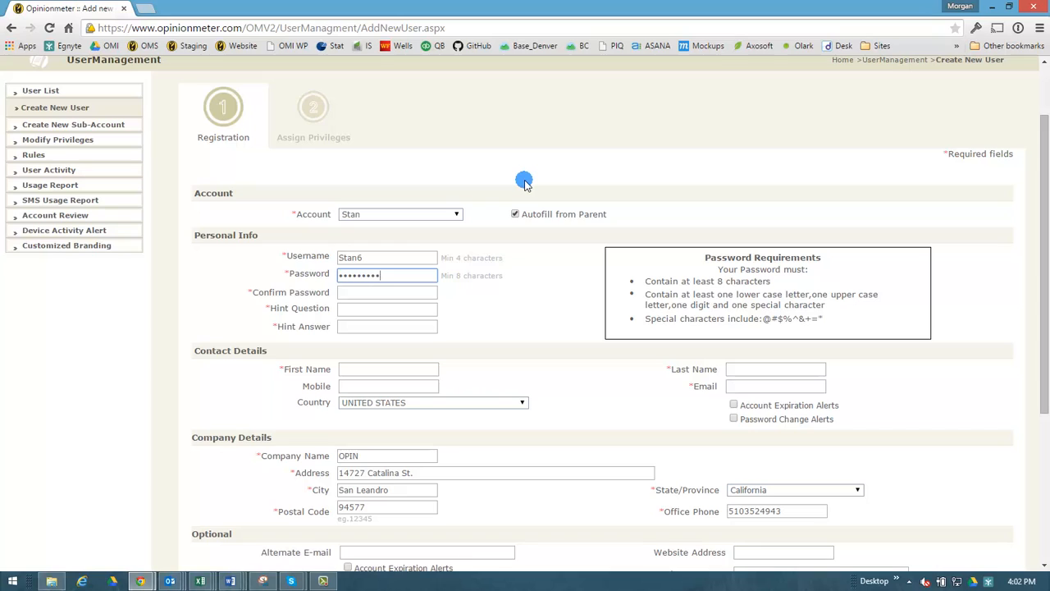
key("Tab")
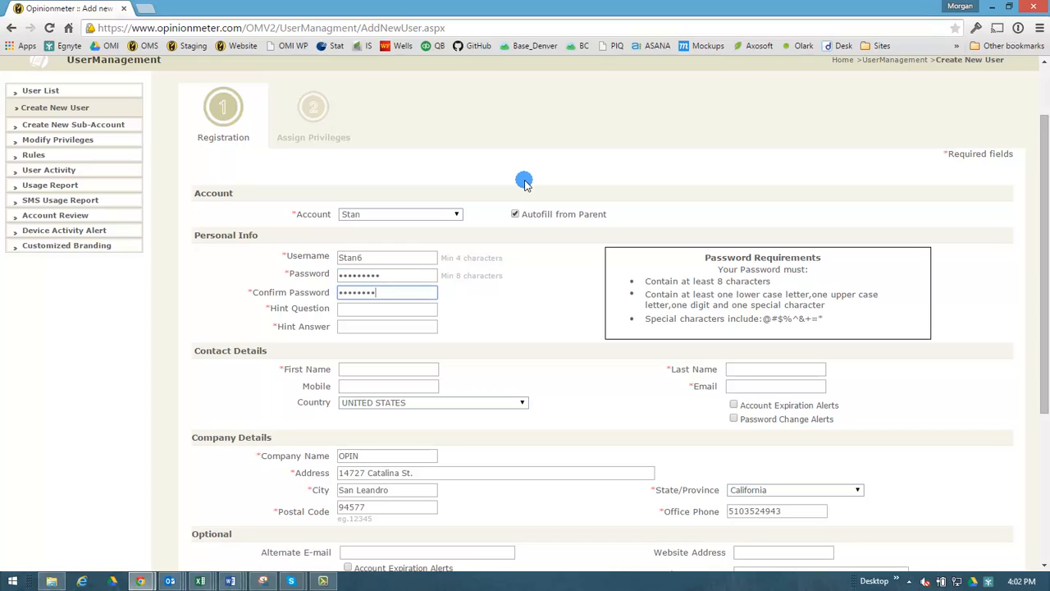
key("Tab")
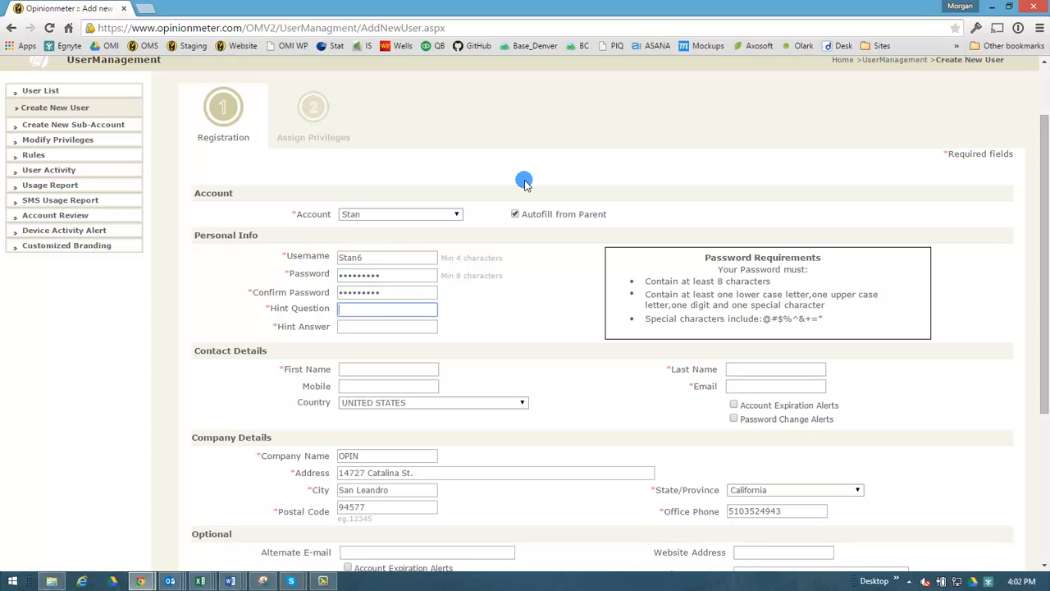
type(".")
key("Tab")
type(".")
key("Tab")
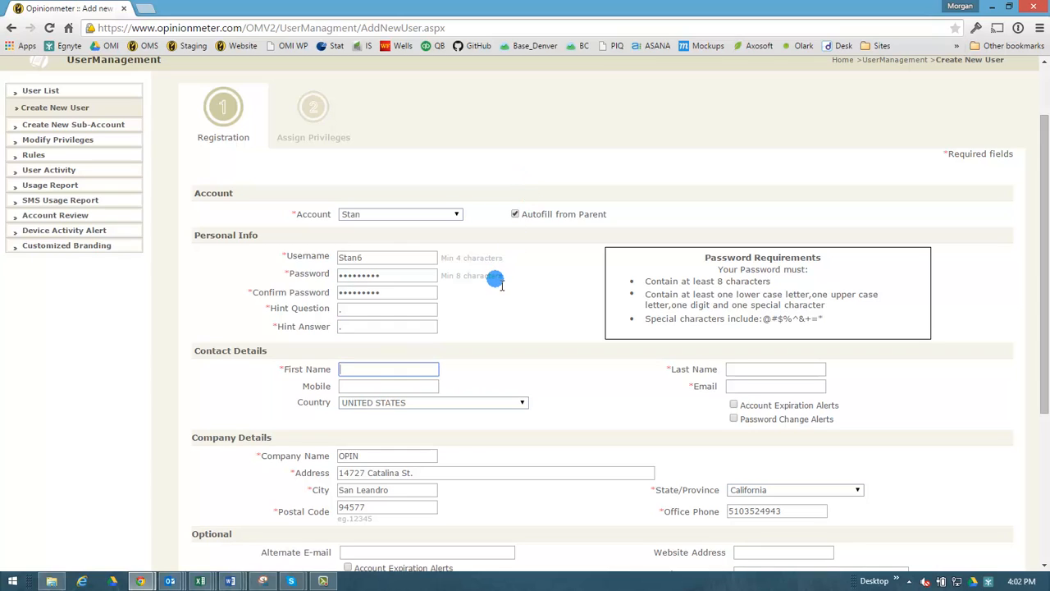
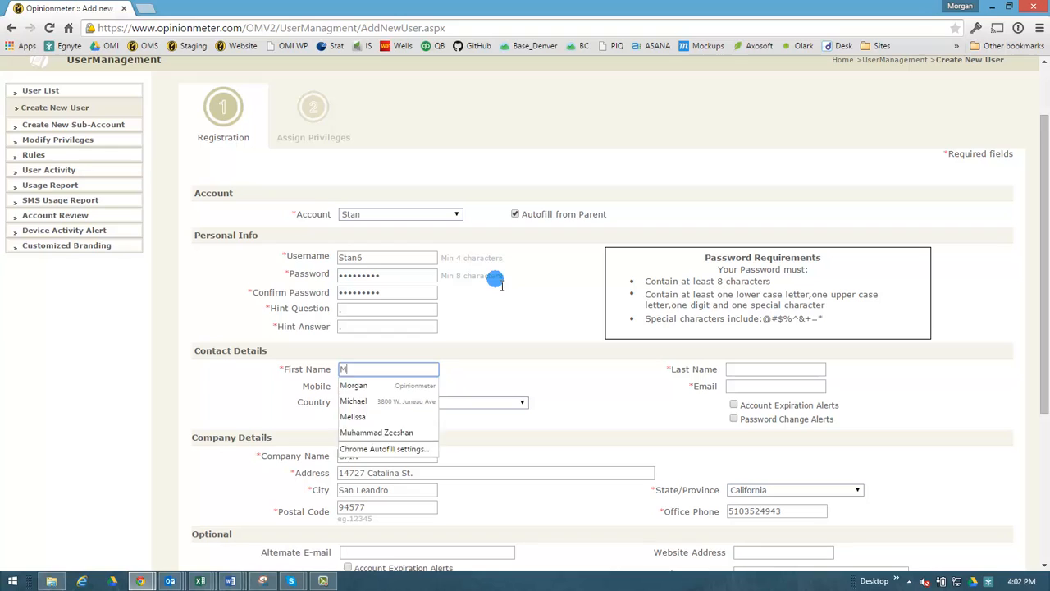
Fill in the hint answer, the contact's last name, mobile number and saved e-mail address
key("Tab")
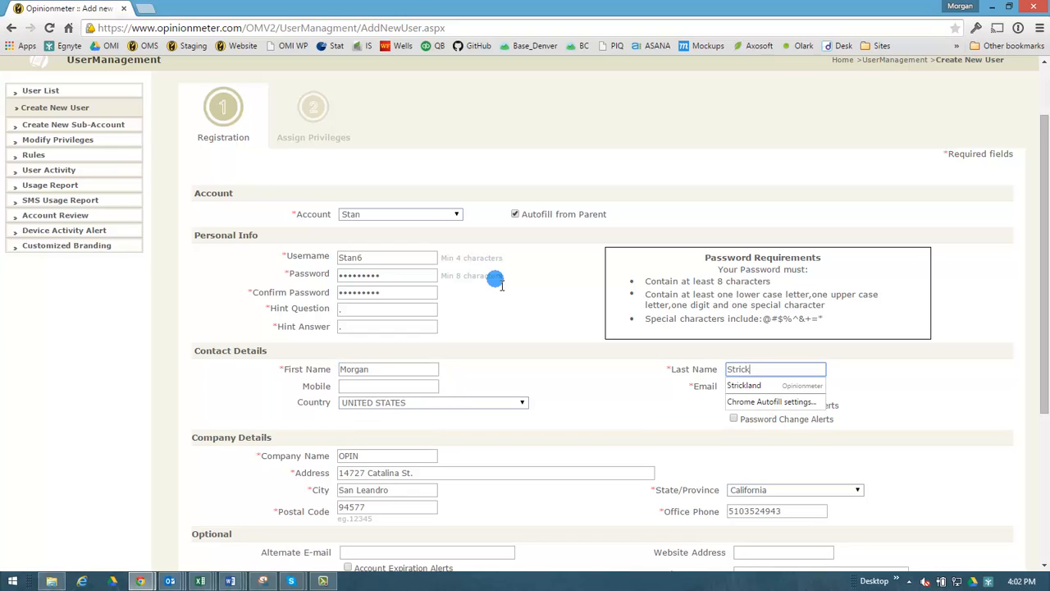
key("Tab")
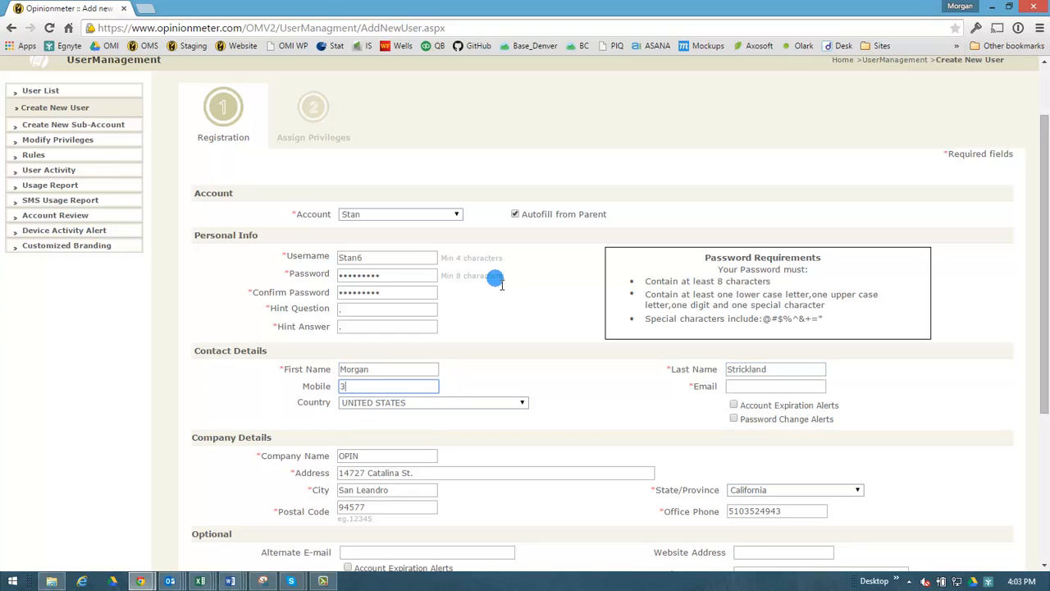
key("Tab")
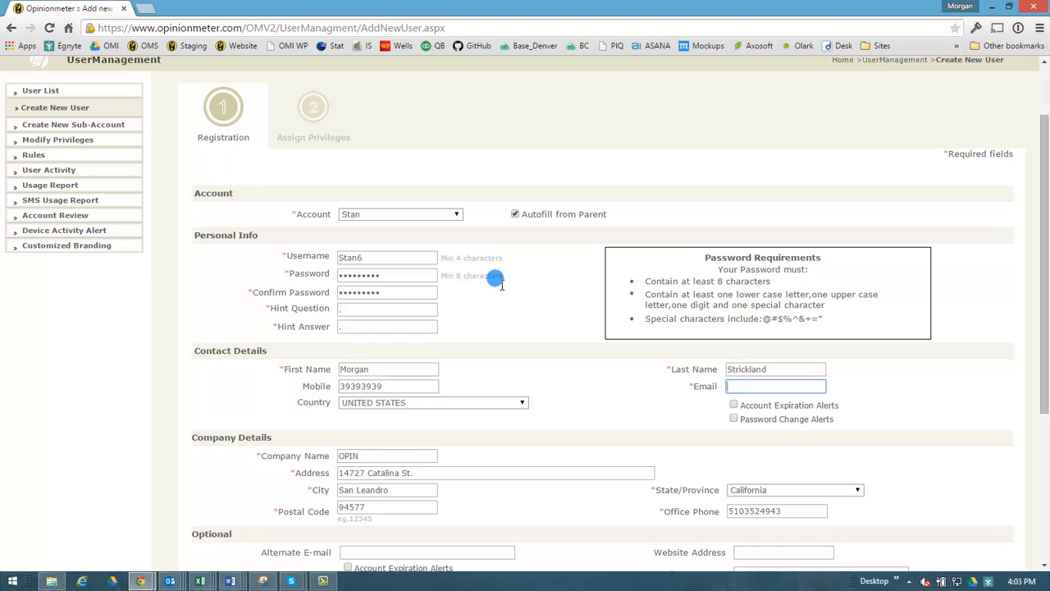
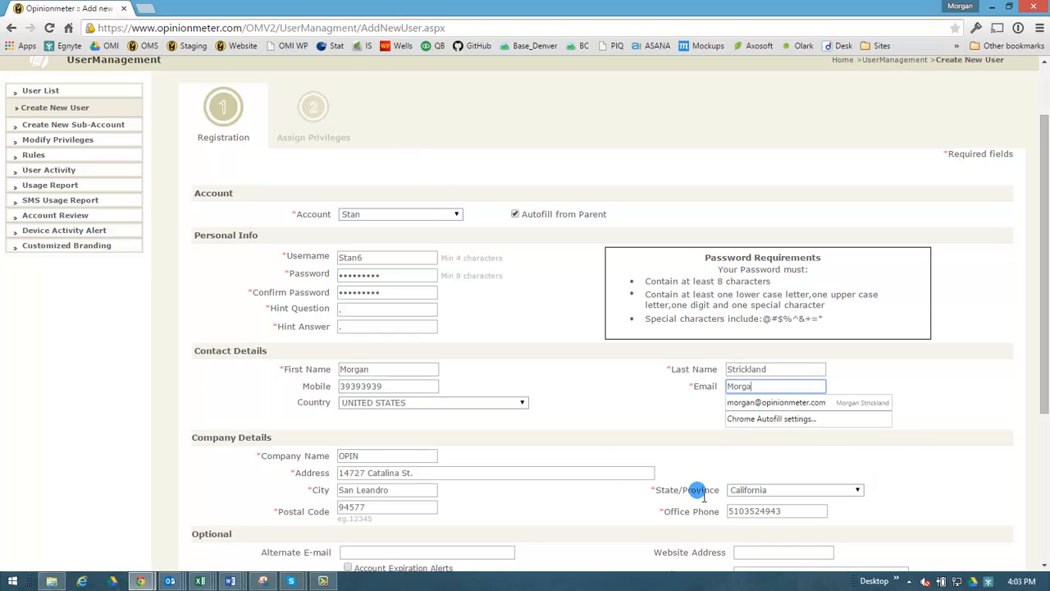
left_click(753, 402)
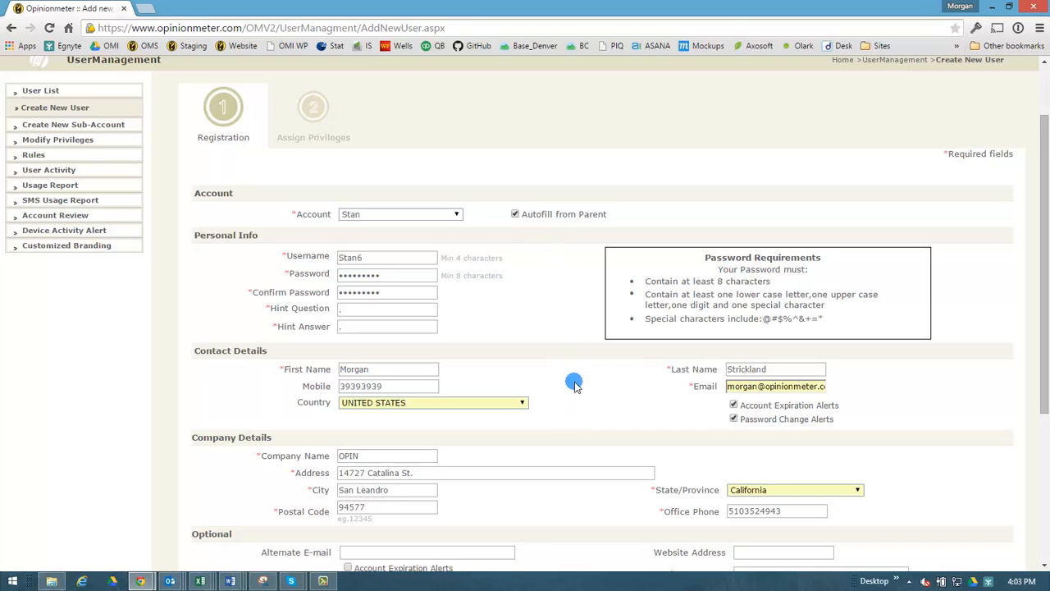
scroll(574, 386, "down", 3)
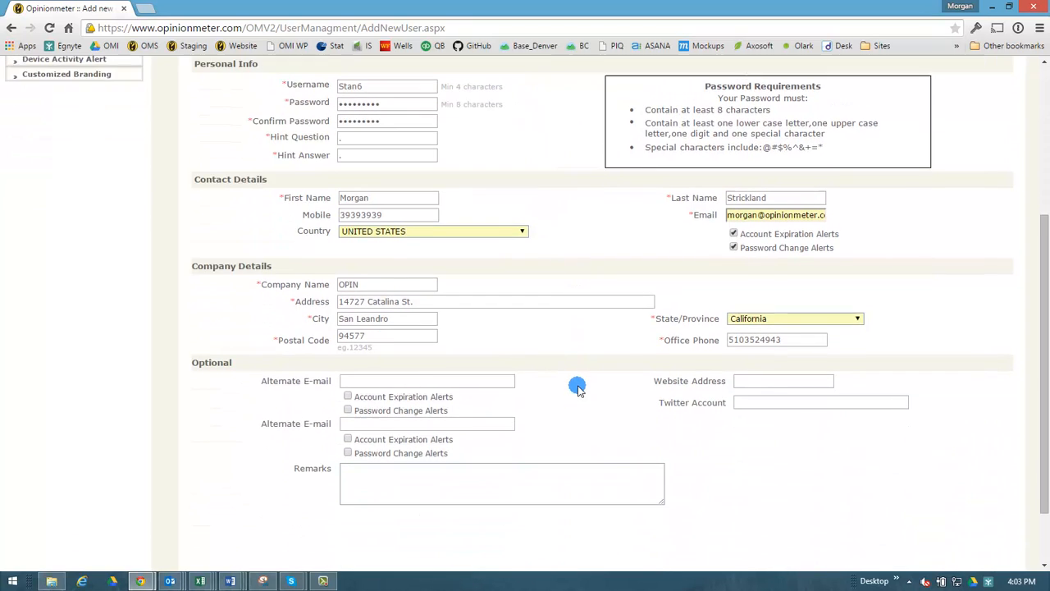
scroll(577, 389, "up", 1)
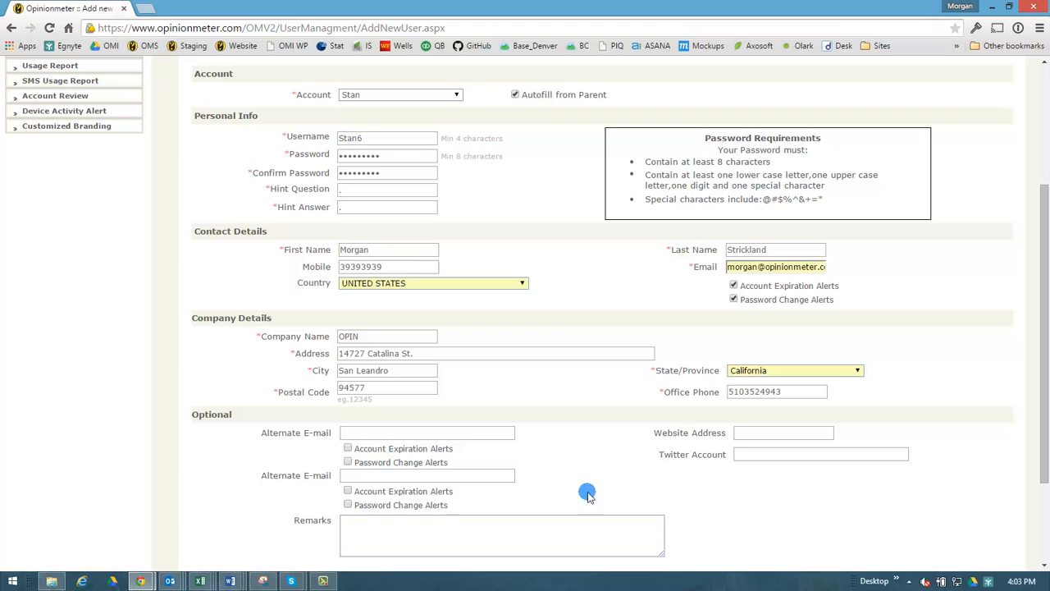
scroll(787, 471, "down", 2)
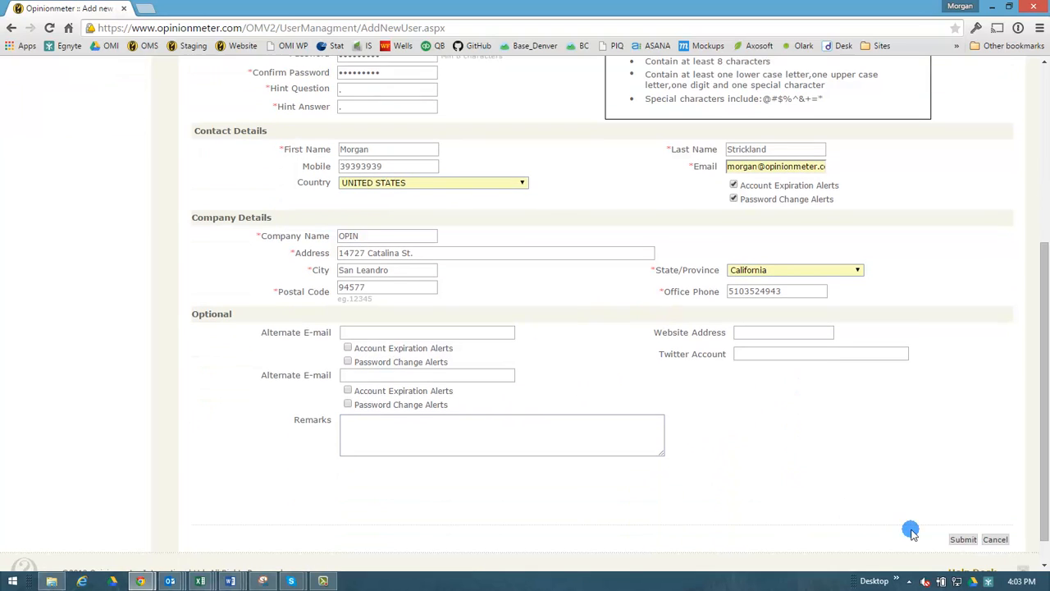
Submit Stan6's registration details
left_click(964, 540)
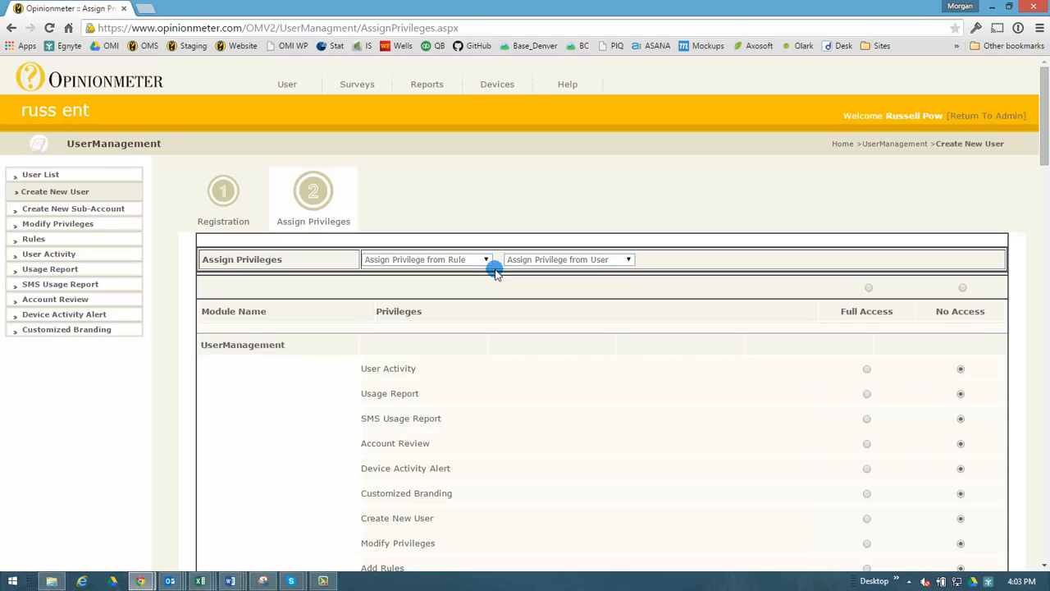
scroll(672, 378, "down", 1)
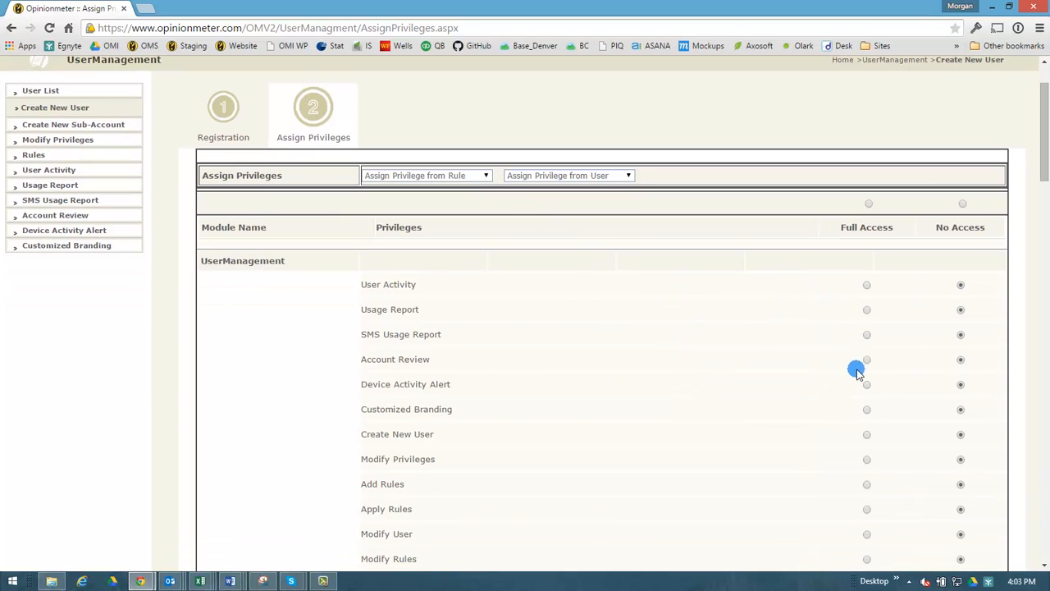
scroll(739, 419, "up", 1)
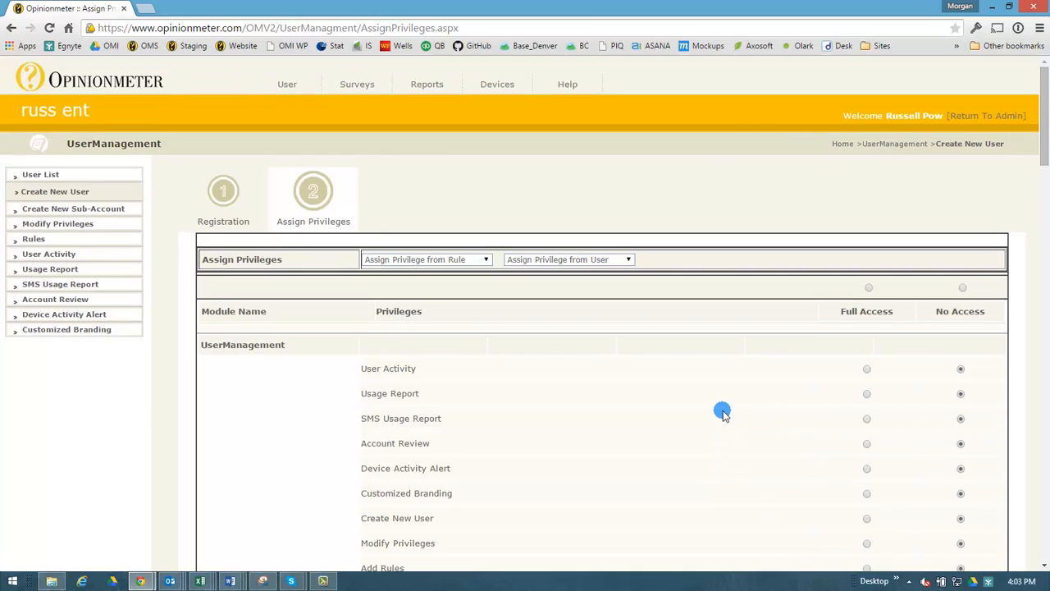
Apply the Minimal User privilege rule and review the resulting privilege table
left_click(483, 260)
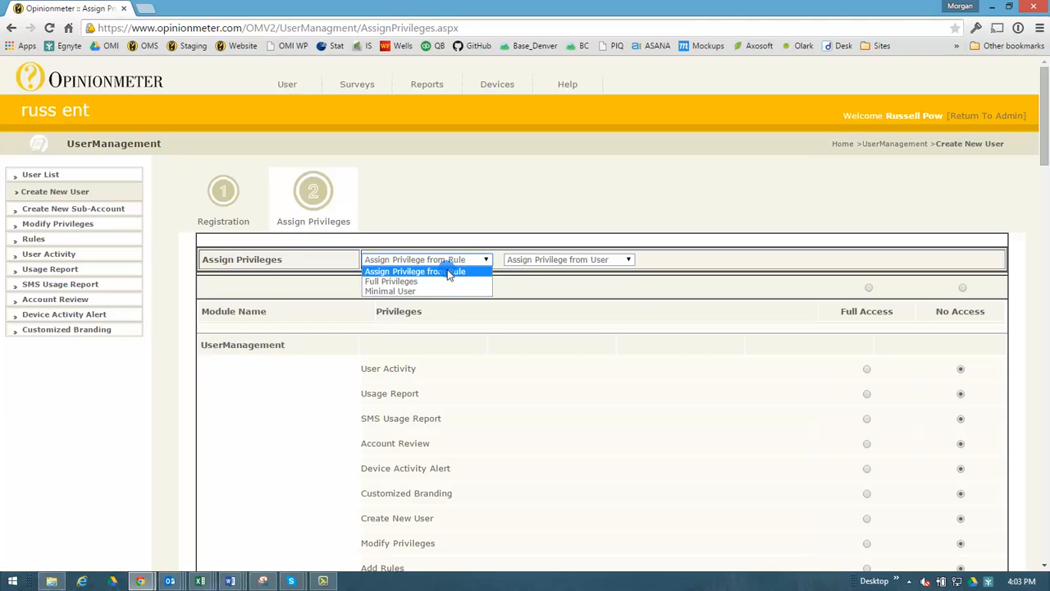
left_click(435, 292)
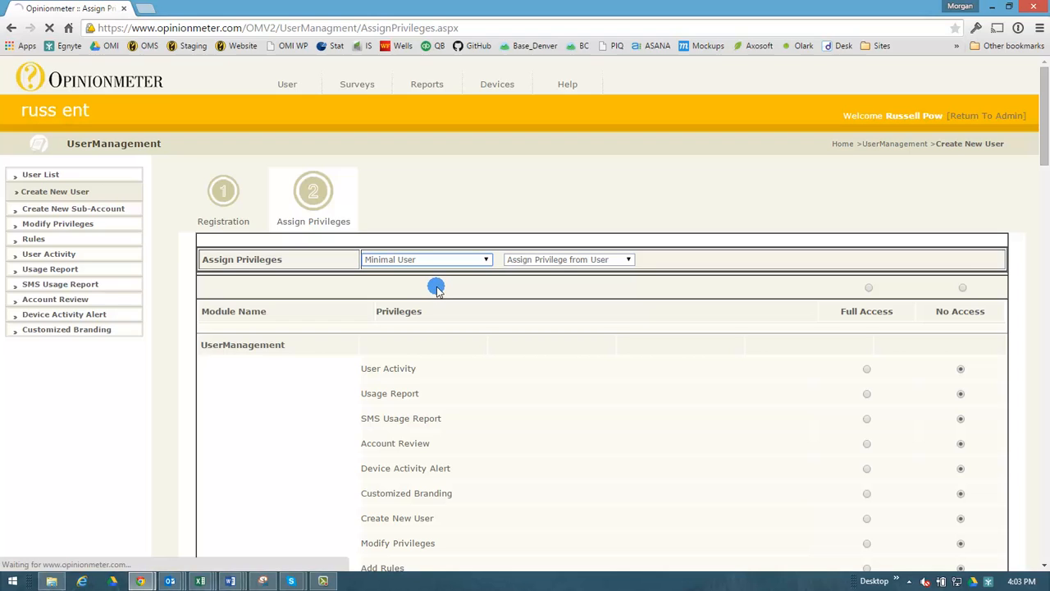
scroll(889, 445, "down", 4)
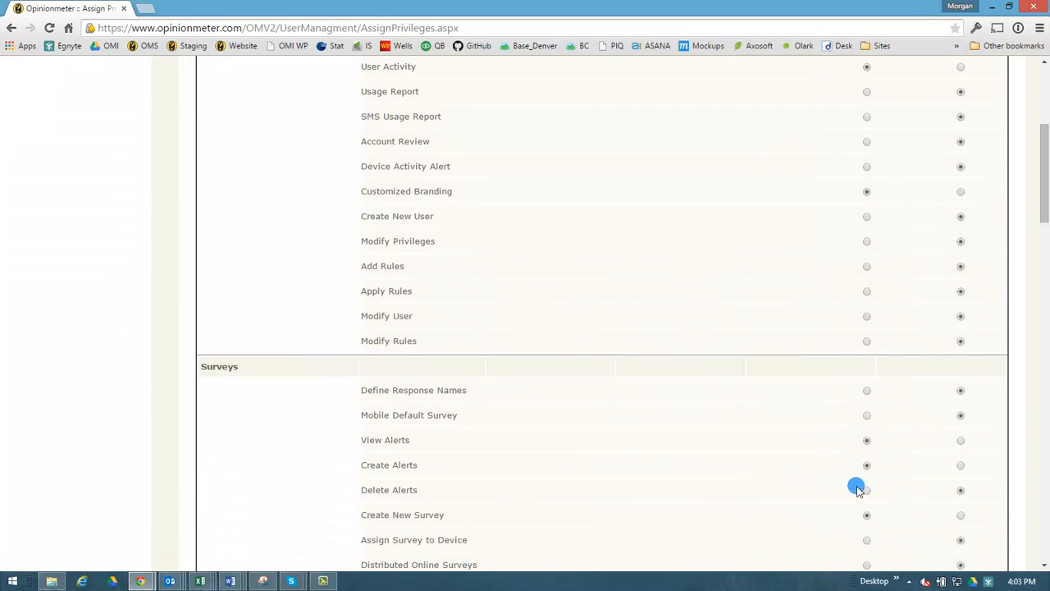
scroll(795, 287, "up", 1)
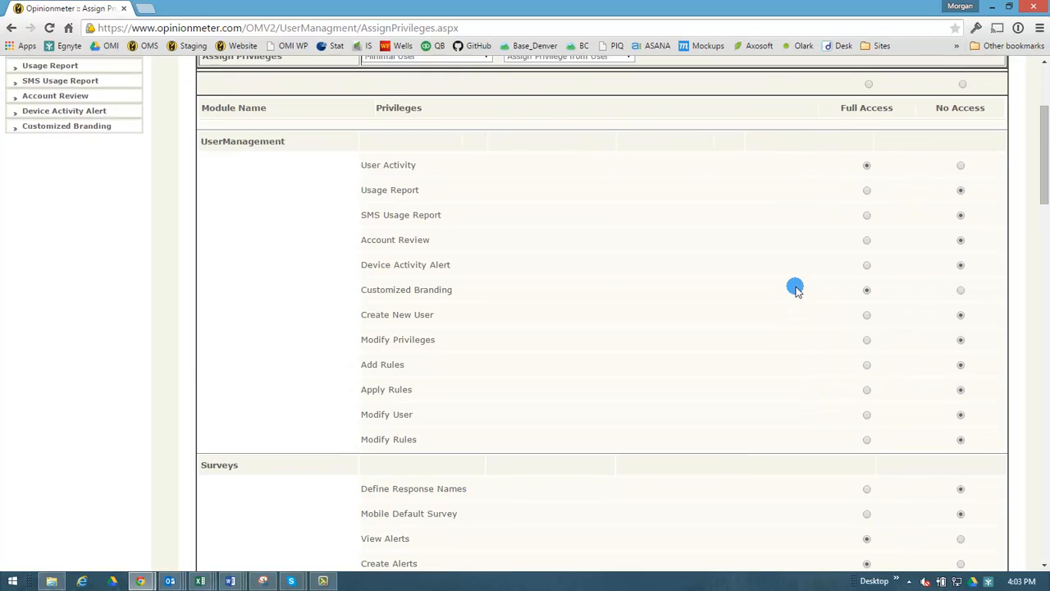
scroll(794, 295, "down", 5)
scroll(792, 296, "down", 10)
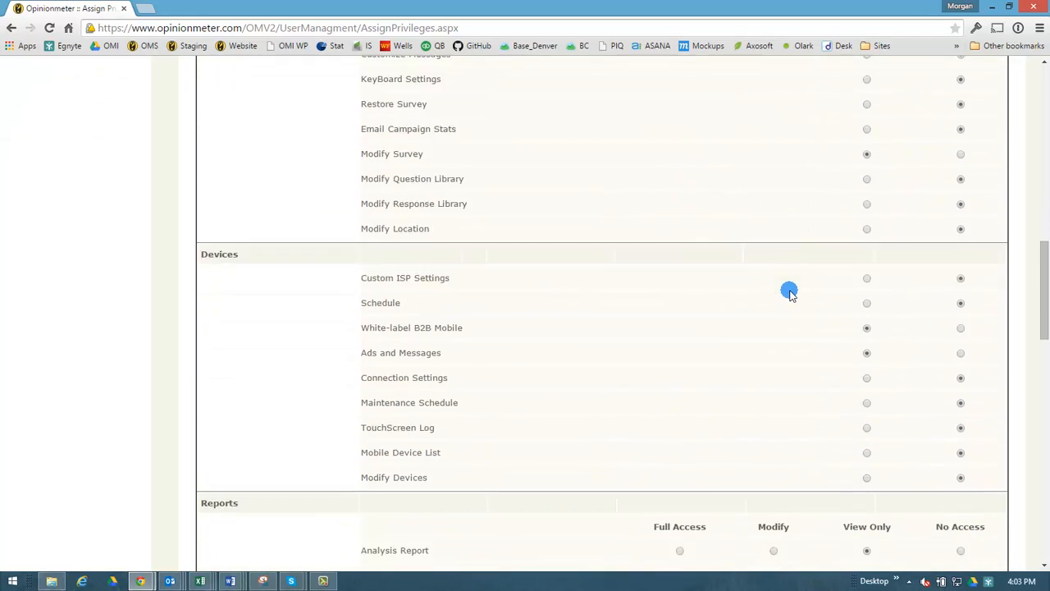
scroll(780, 288, "down", 3)
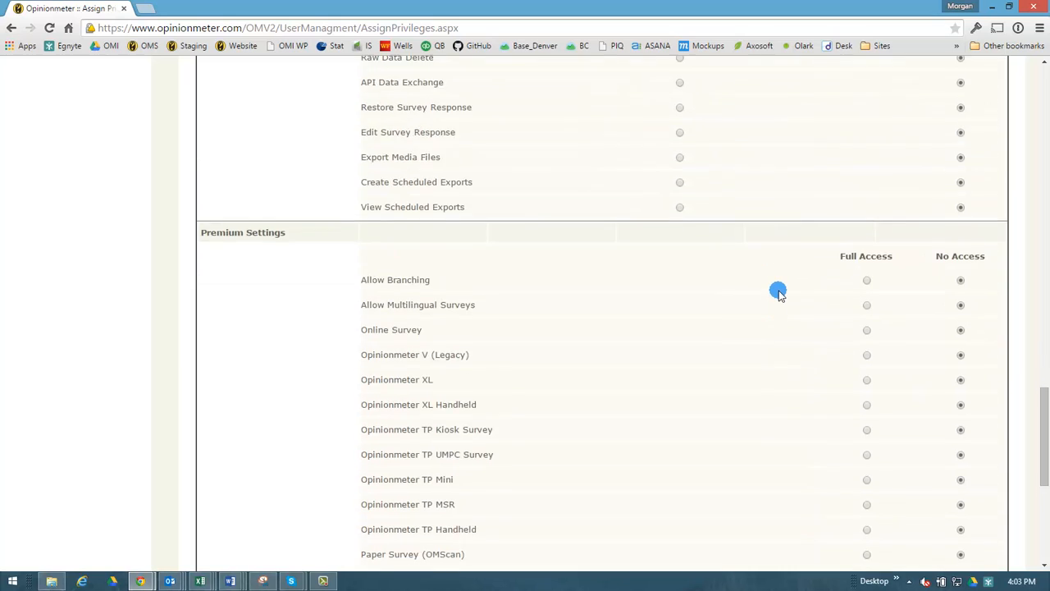
scroll(786, 312, "up", 11)
scroll(783, 320, "up", 13)
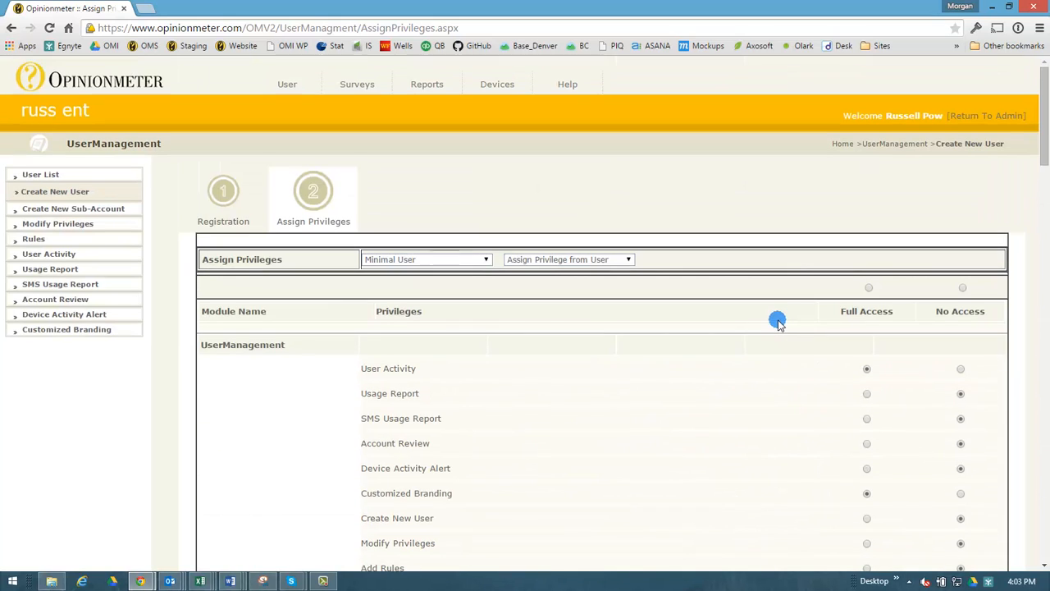
Copy Stan6's privileges from user Stan5 and scroll down to the Save button
left_click(627, 259)
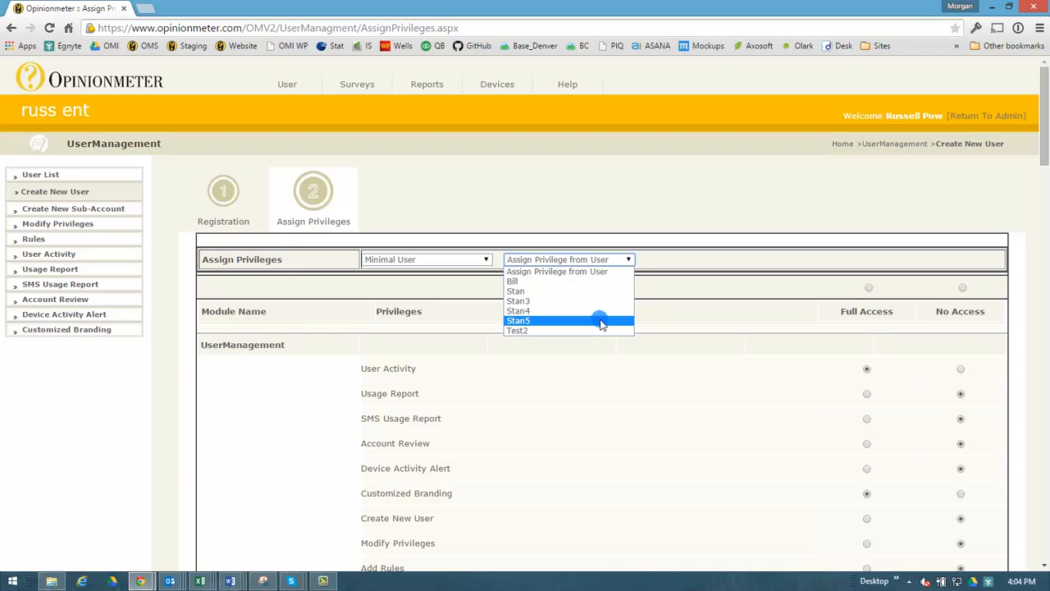
left_click(601, 321)
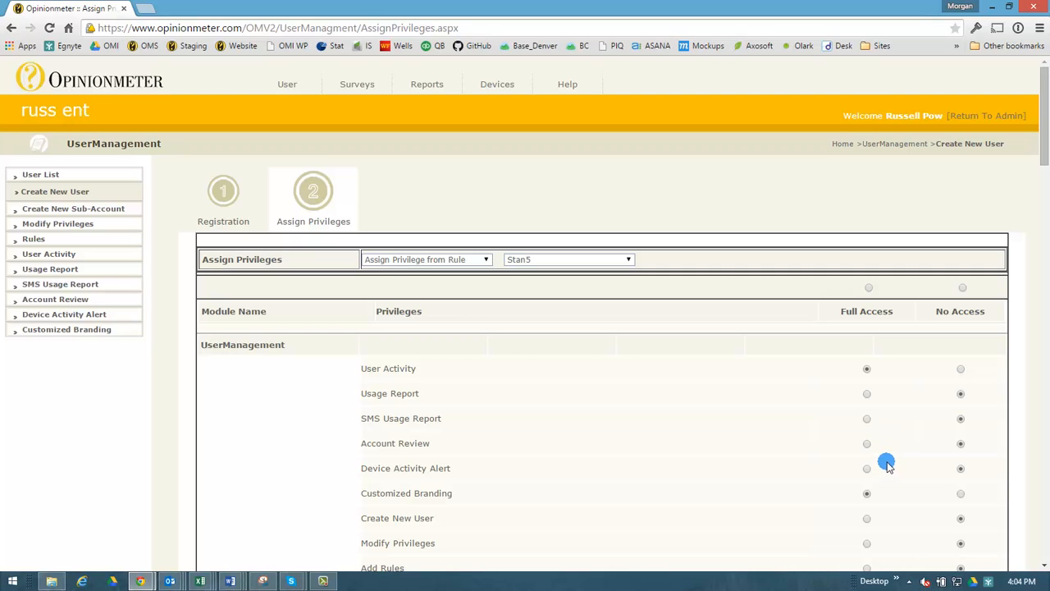
scroll(867, 402, "down", 5)
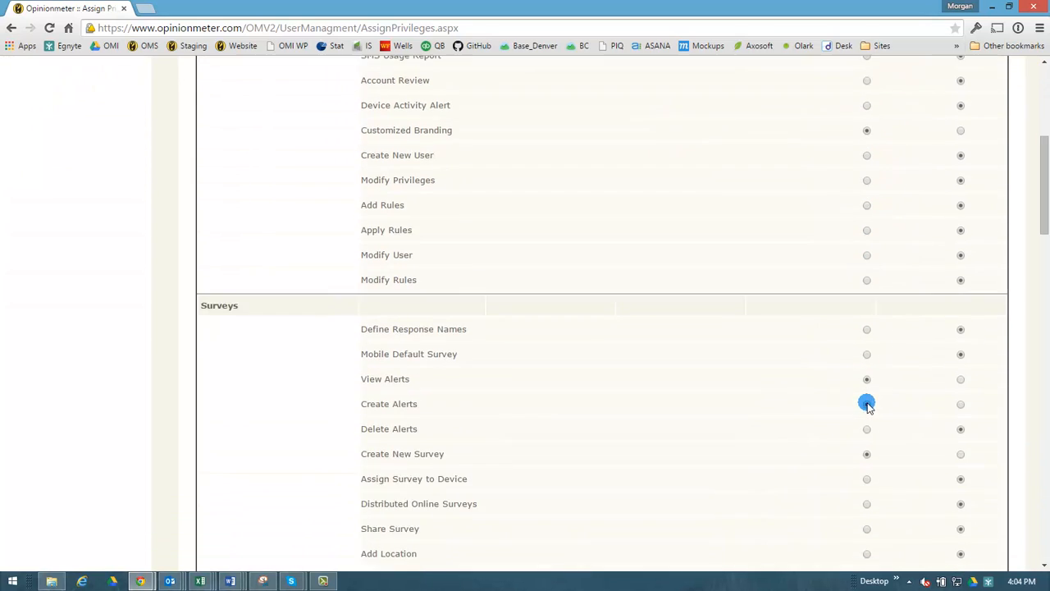
scroll(866, 403, "down", 7)
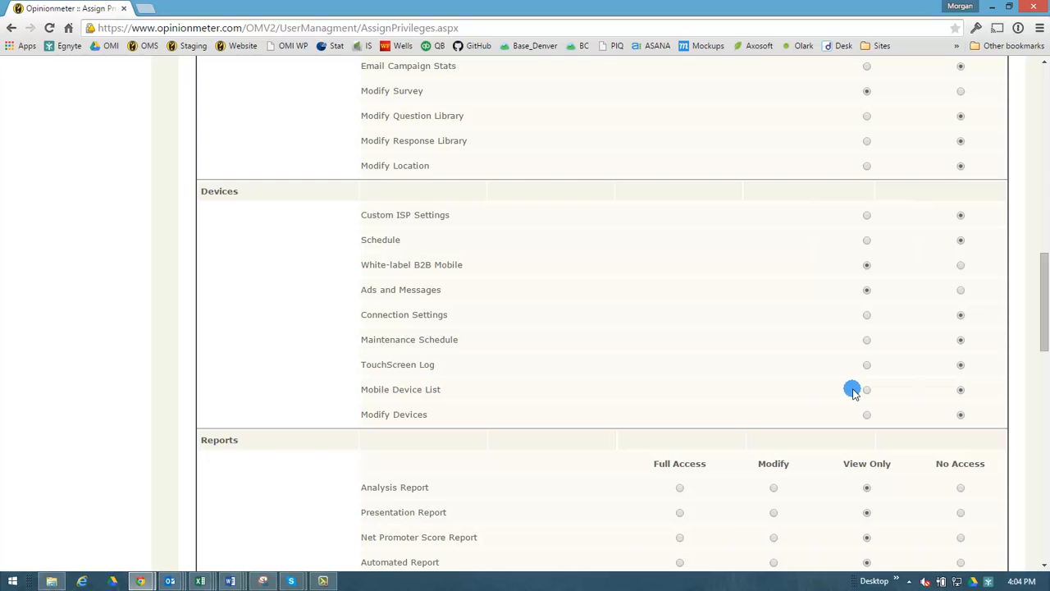
scroll(854, 391, "down", 6)
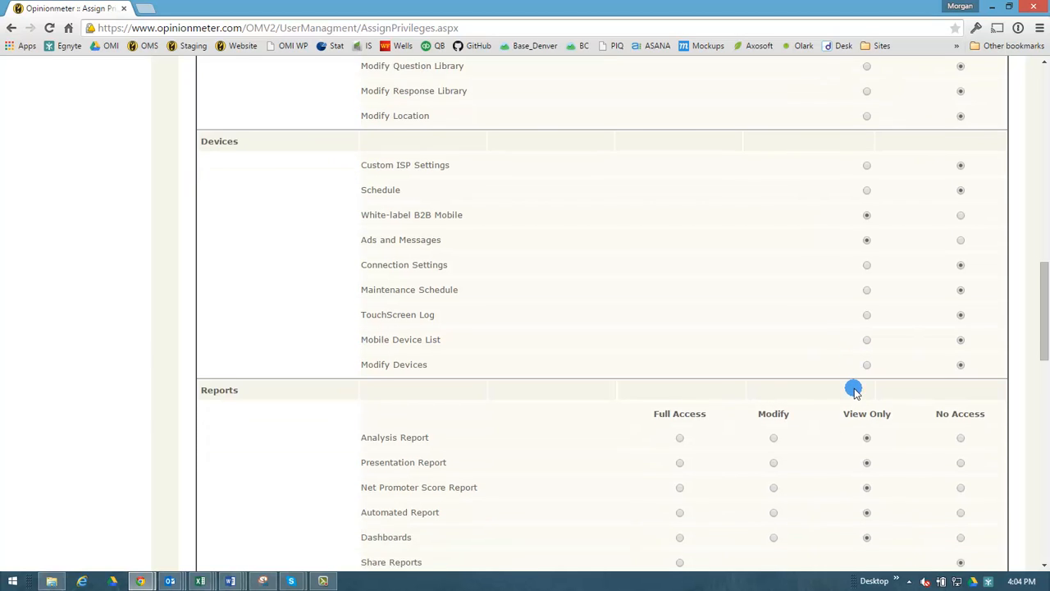
scroll(859, 400, "down", 7)
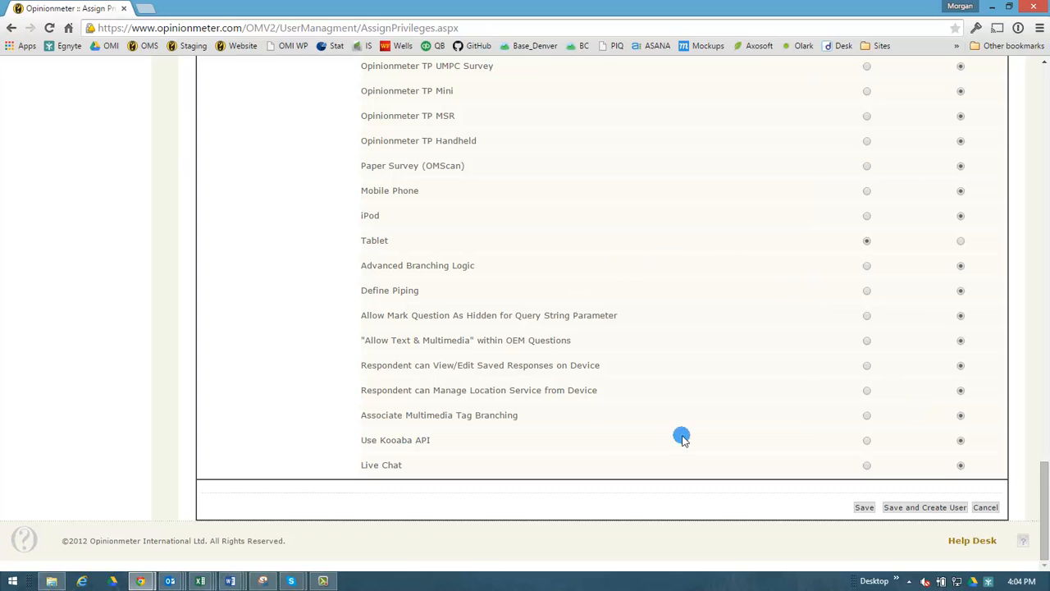
Save Stan6 with the privileges copied from Stan5
left_click(866, 507)
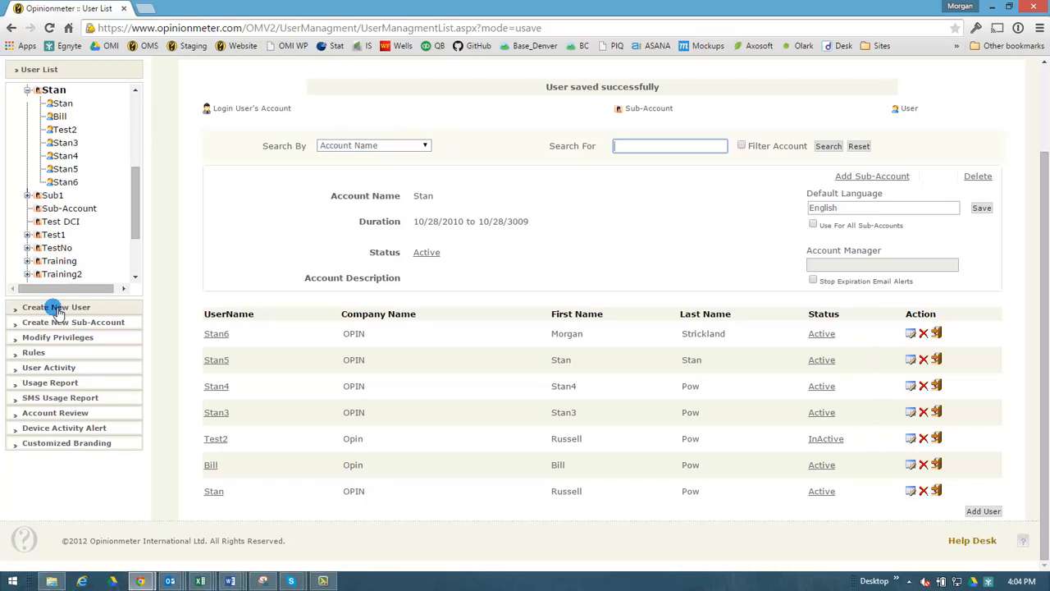
Go to Rules and open the Apply Rules page
left_click(47, 355)
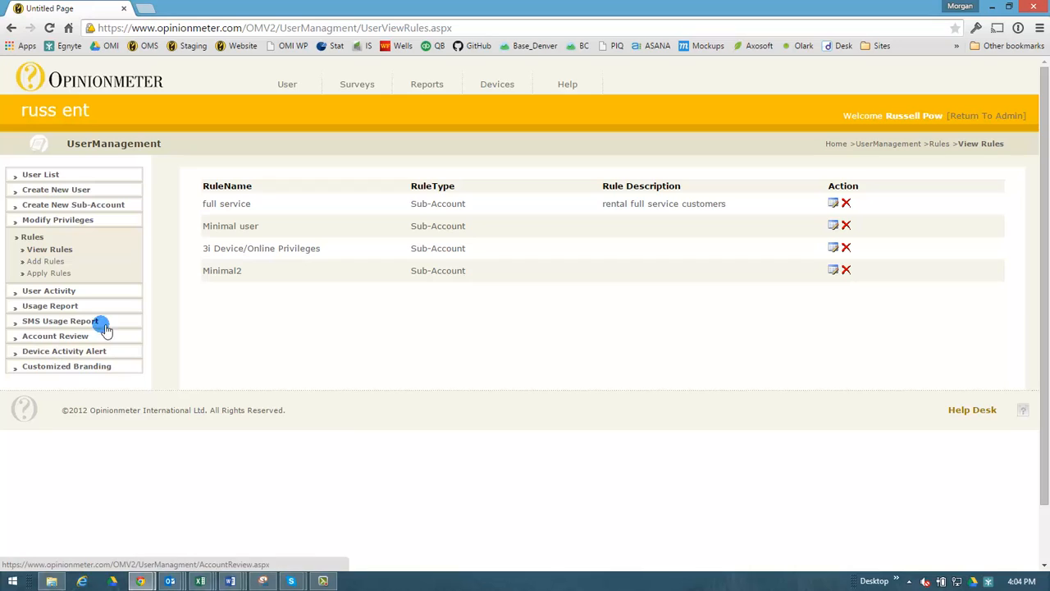
left_click(64, 274)
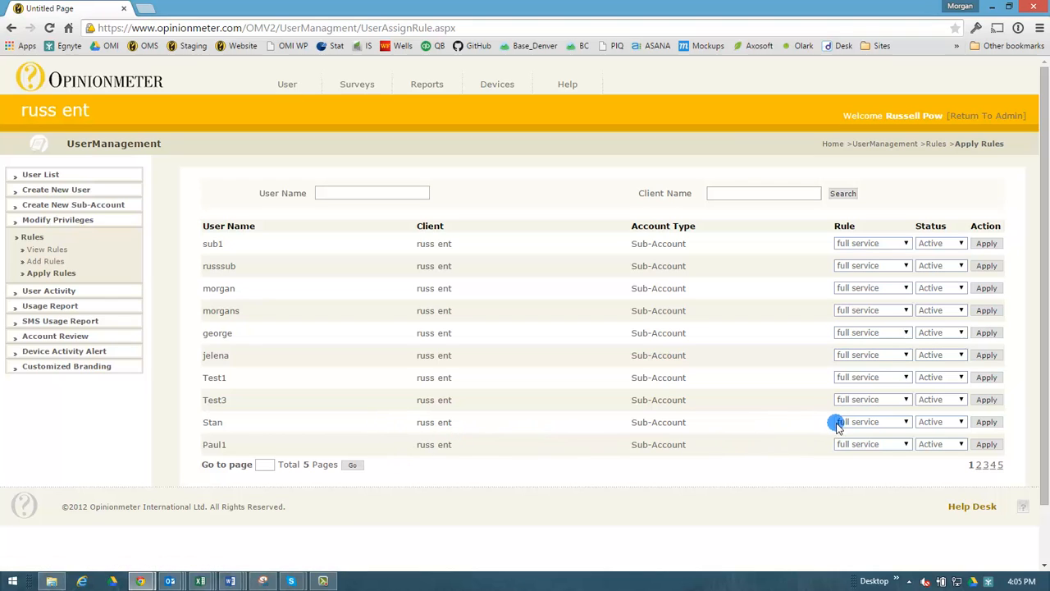
left_click(905, 422)
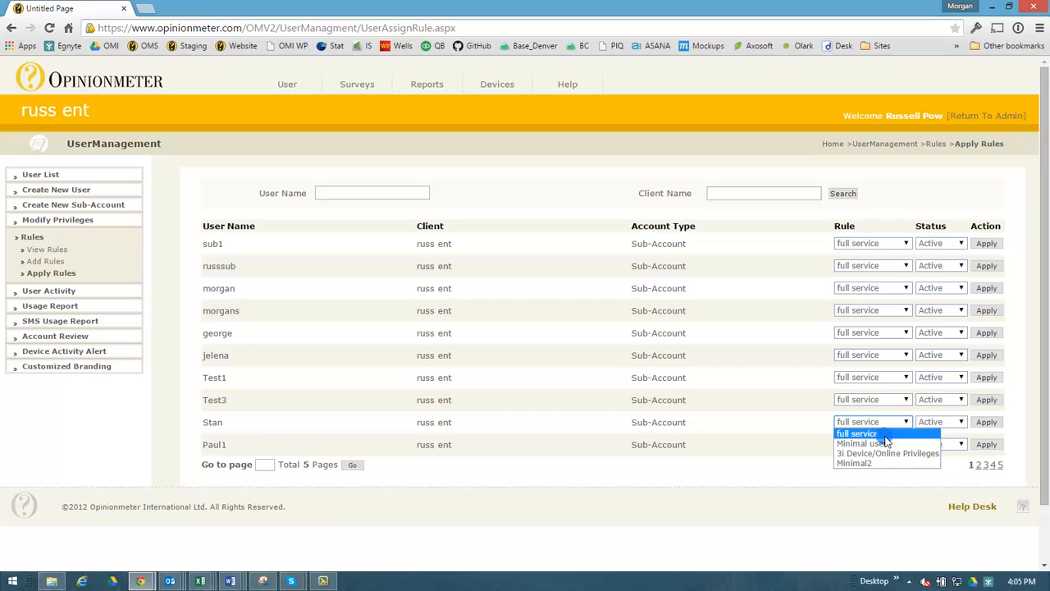
left_click(884, 434)
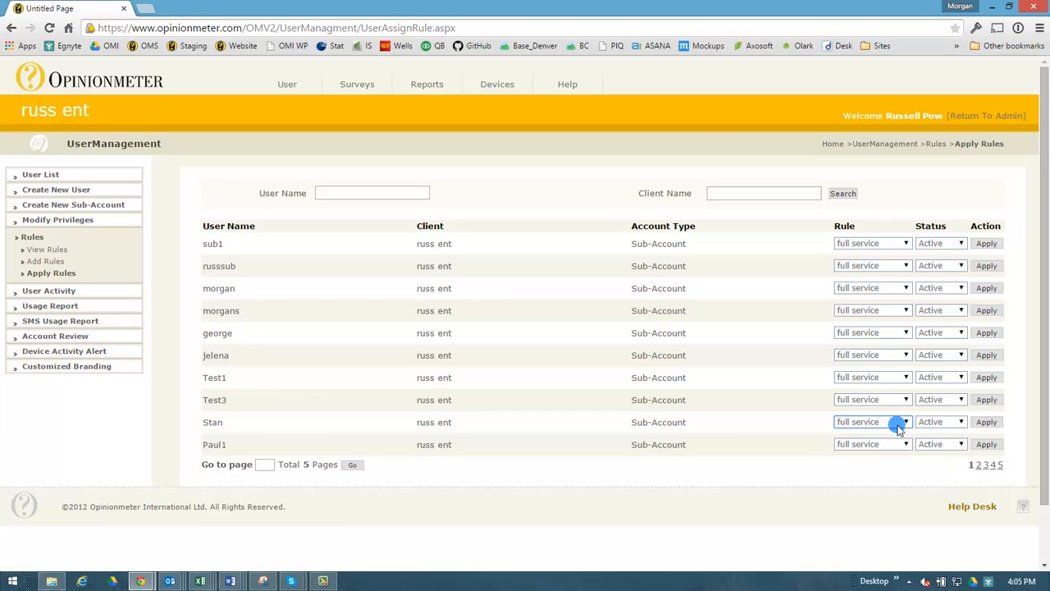
left_click(943, 423)
left_click(943, 423)
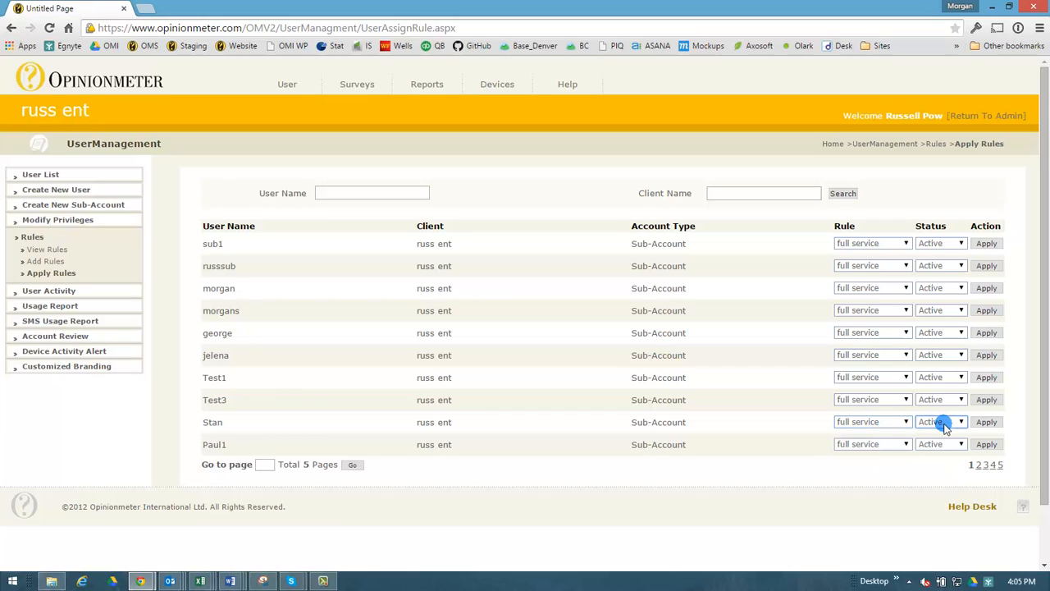
left_click(993, 421)
Create a new rule named Medium User with rule type Sub-Account
left_click(50, 263)
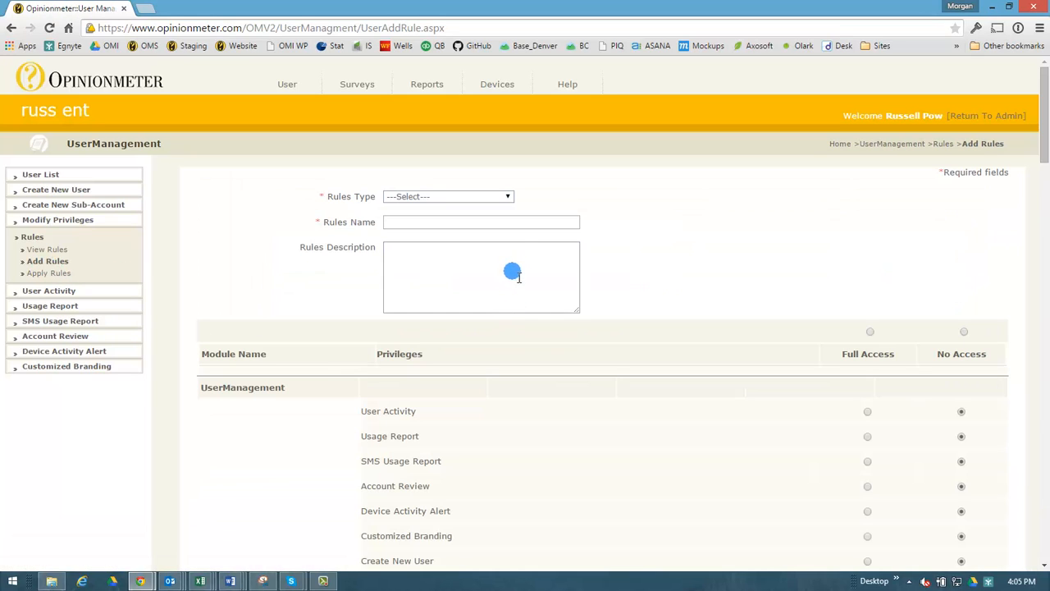
left_click(500, 222)
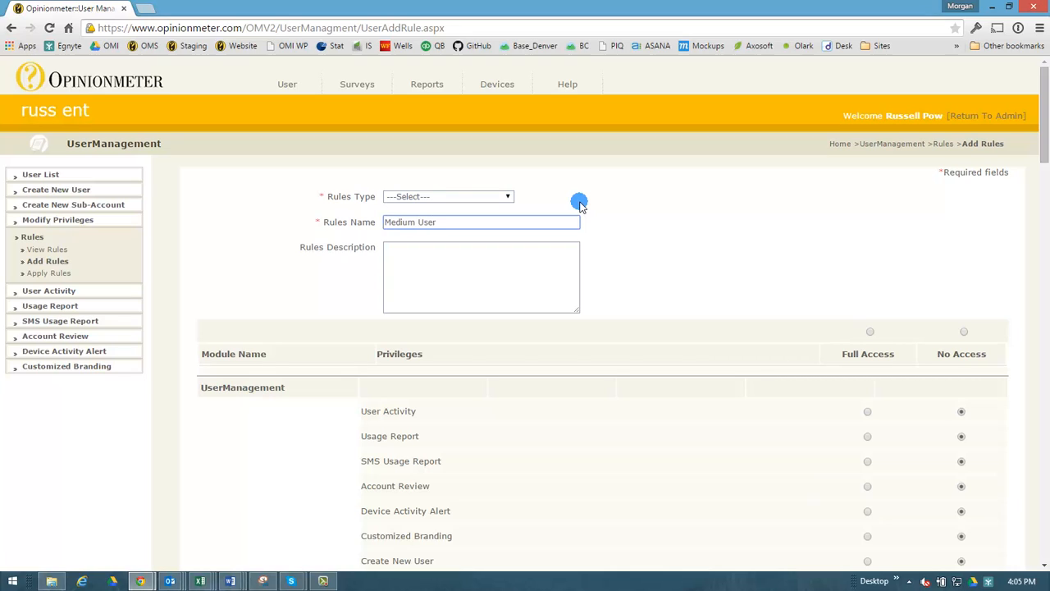
left_click(485, 263)
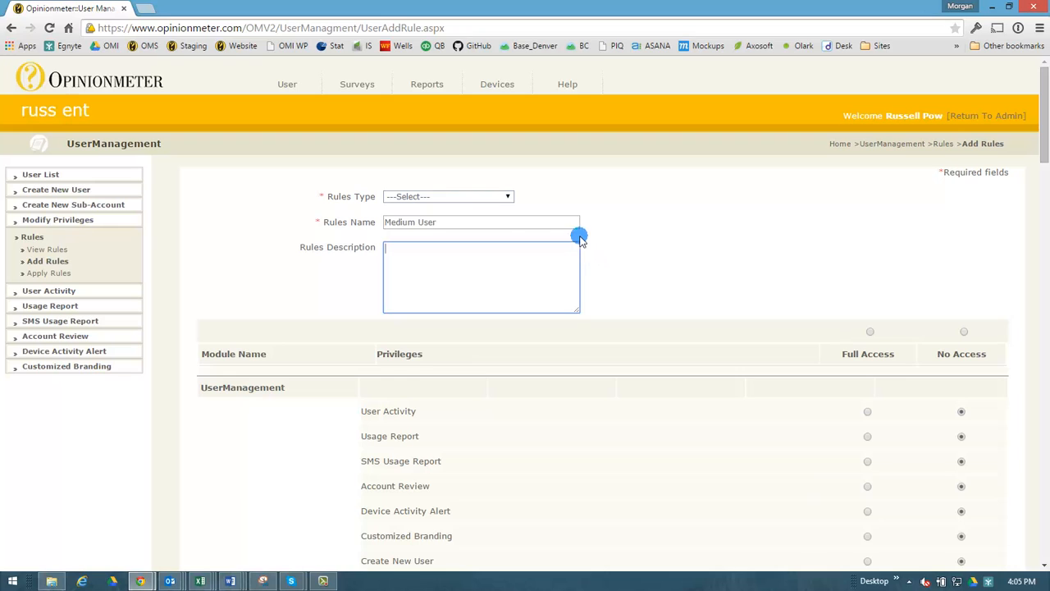
left_click(481, 197)
left_click(462, 217)
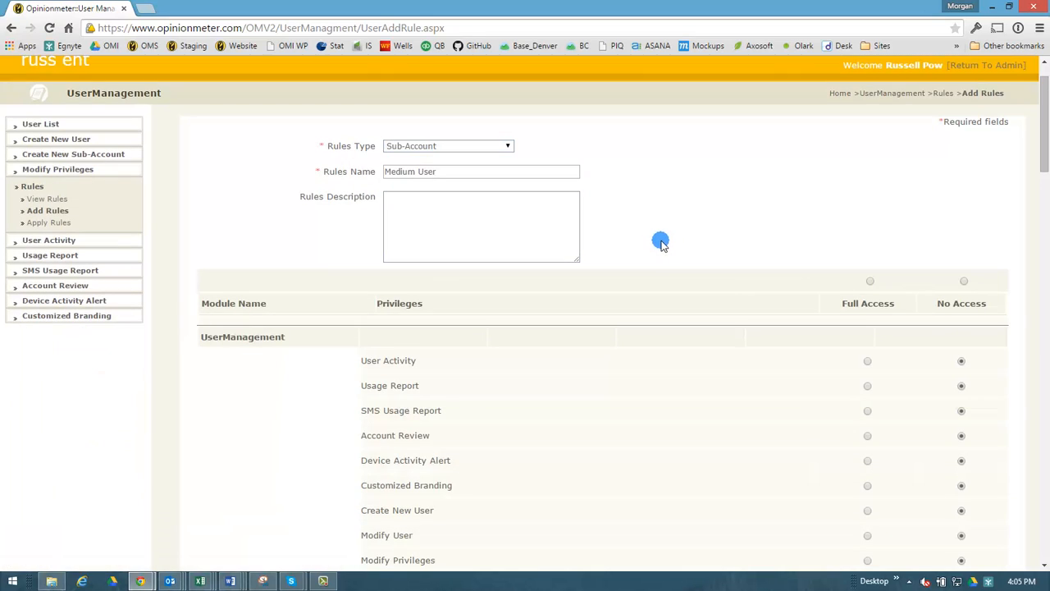
Grant Full Access to Device Activity Alert, Create New User, Delete Alerts, Create and Modify Survey
scroll(656, 244, "down", 1)
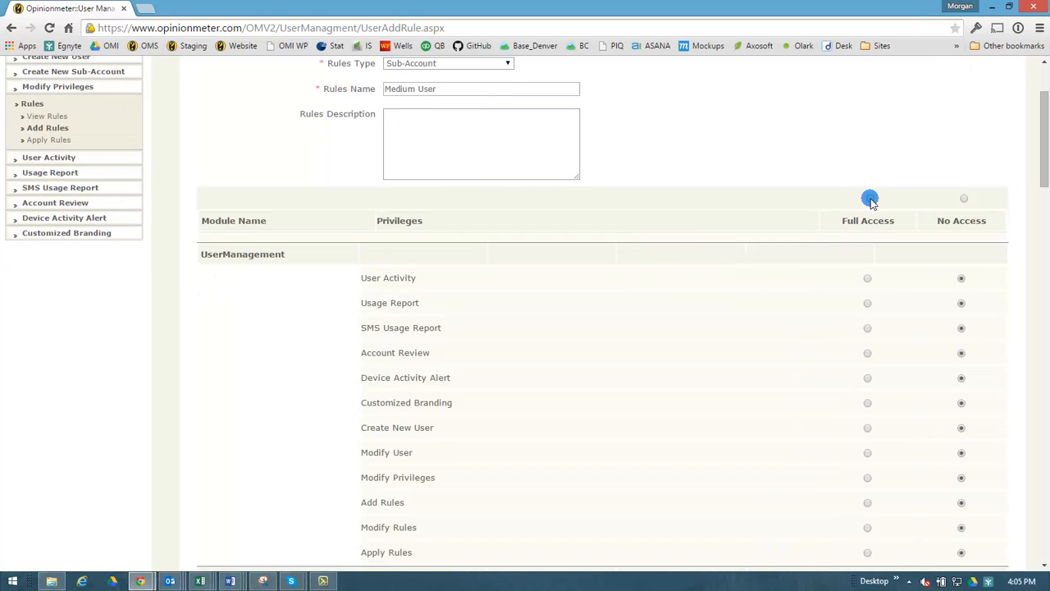
scroll(905, 309, "down", 1)
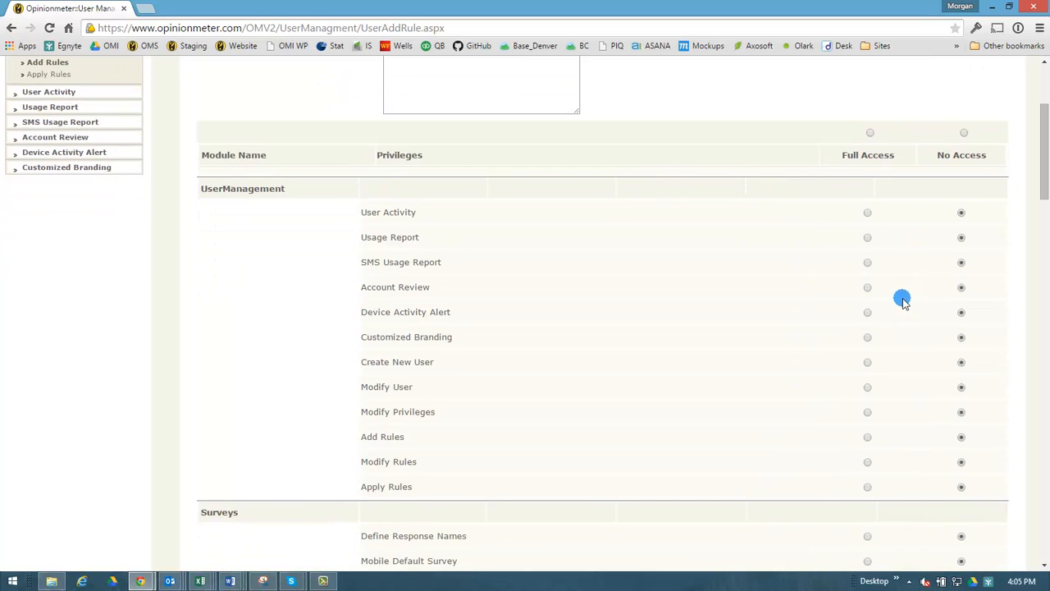
left_click(867, 312)
left_click(867, 361)
scroll(871, 361, "down", 4)
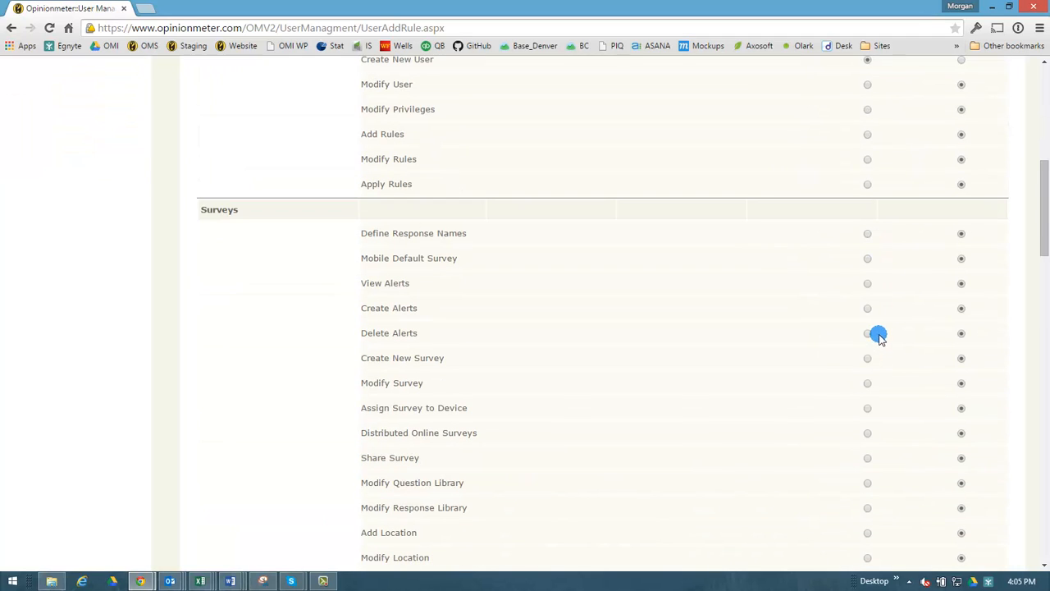
left_click(867, 333)
left_click(867, 358)
left_click(867, 383)
Grant Full Access to TouchScreen Log, Opinionmeter TP Mini and TP MSR, then save the rule
scroll(867, 383, "down", 7)
left_click(868, 355)
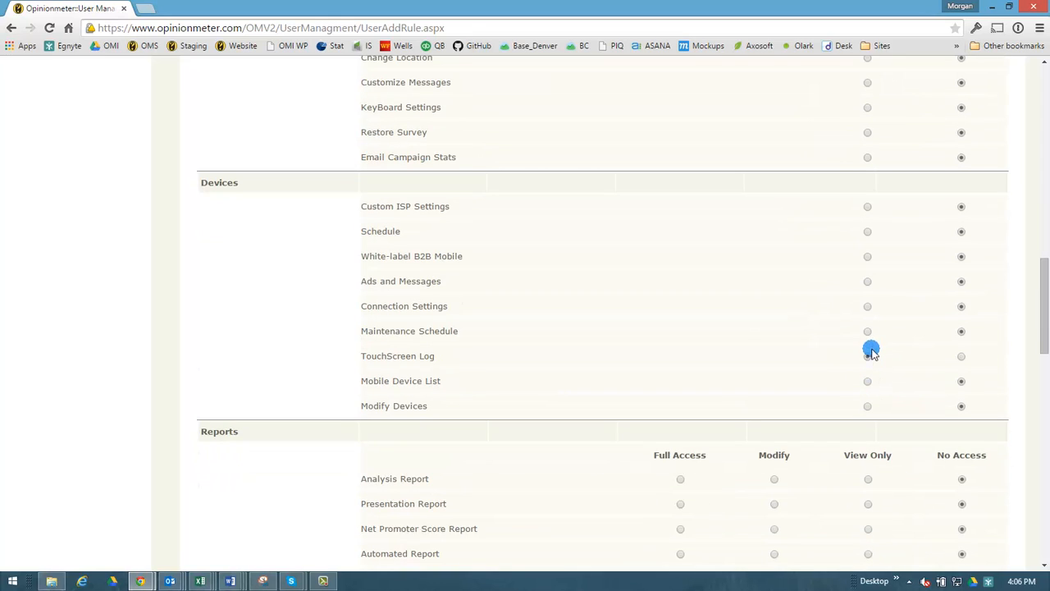
scroll(904, 431, "down", 8)
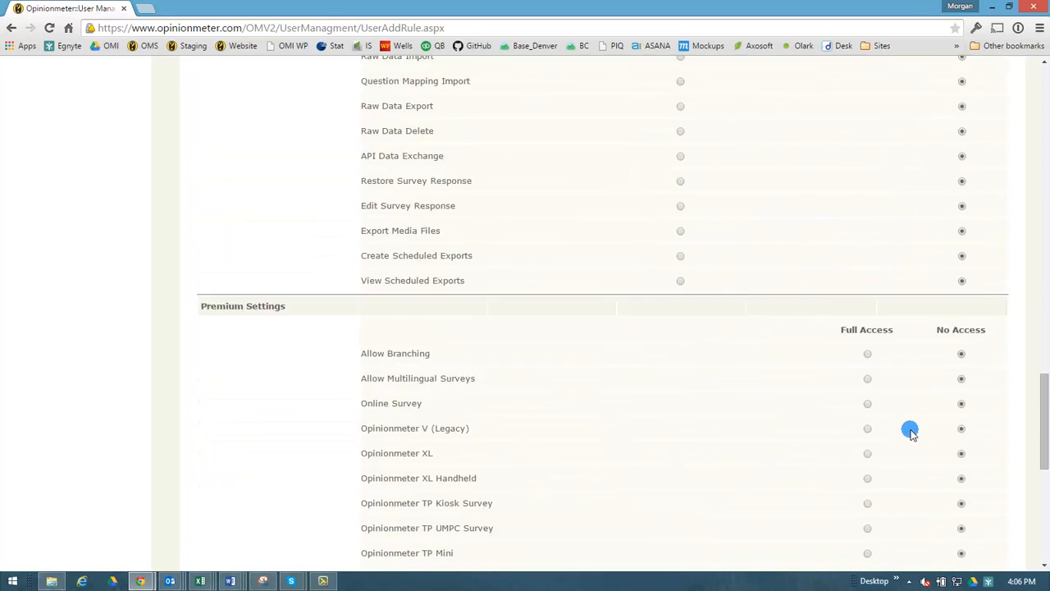
scroll(909, 430, "down", 6)
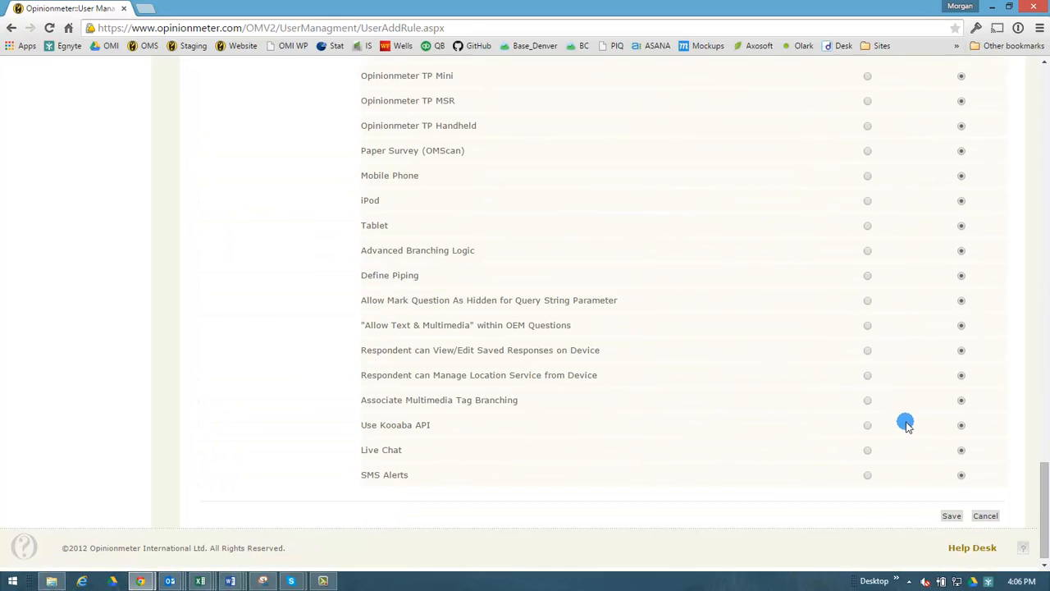
left_click(868, 79)
left_click(869, 101)
left_click(952, 515)
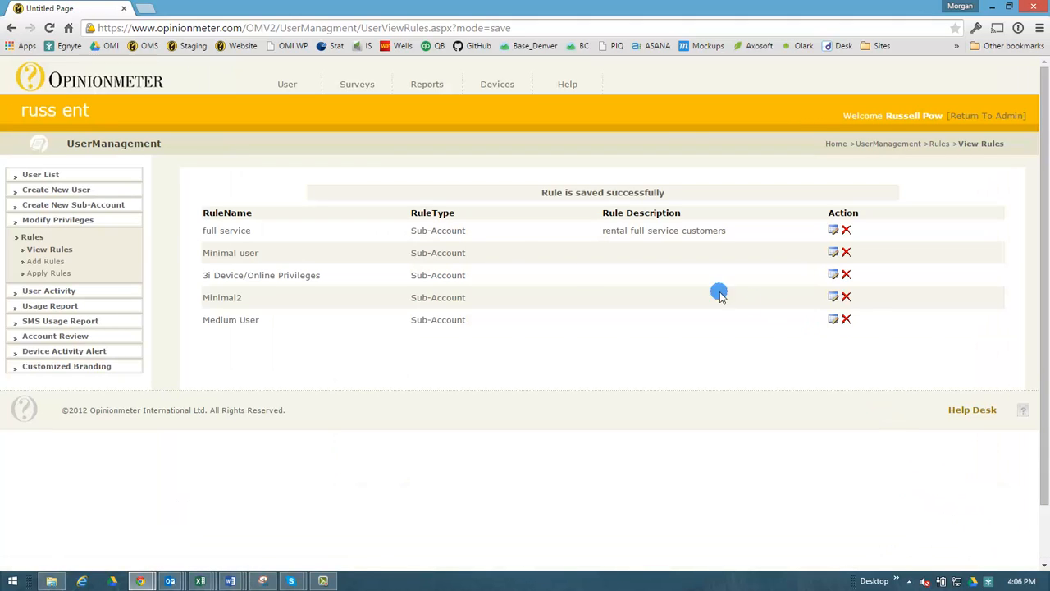
left_click_drag(277, 320, 203, 316)
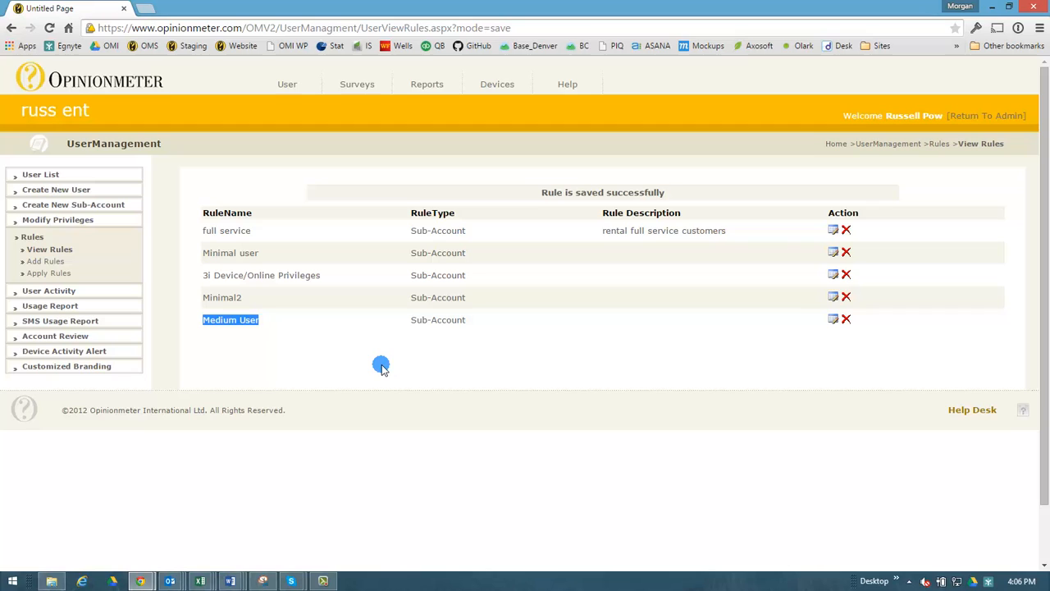
left_click(620, 366)
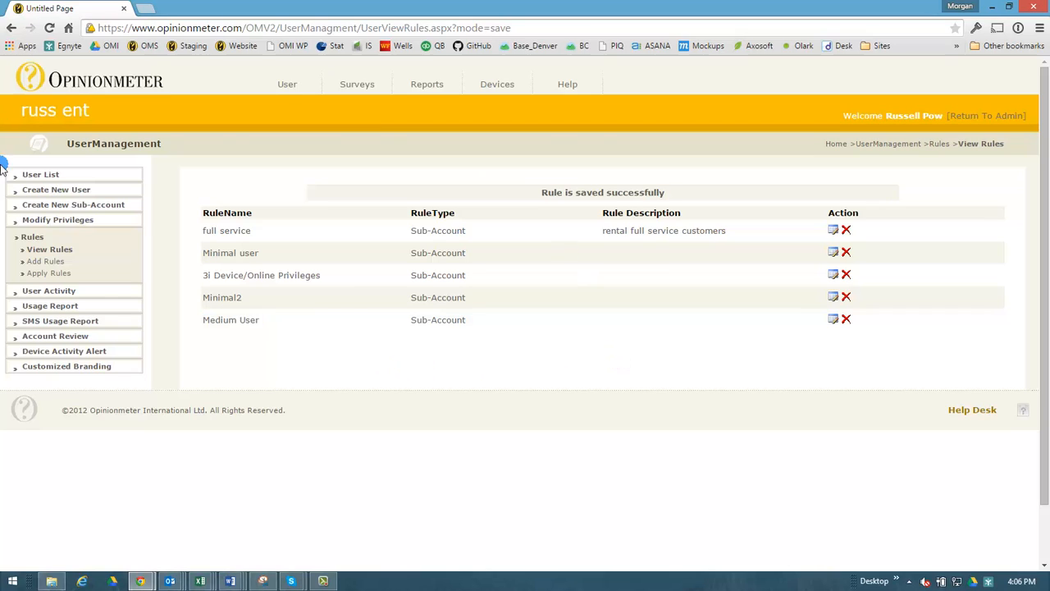
left_click(64, 261)
On Apply Rules, set the Stan sub-account's rule to Medium User
left_click(57, 274)
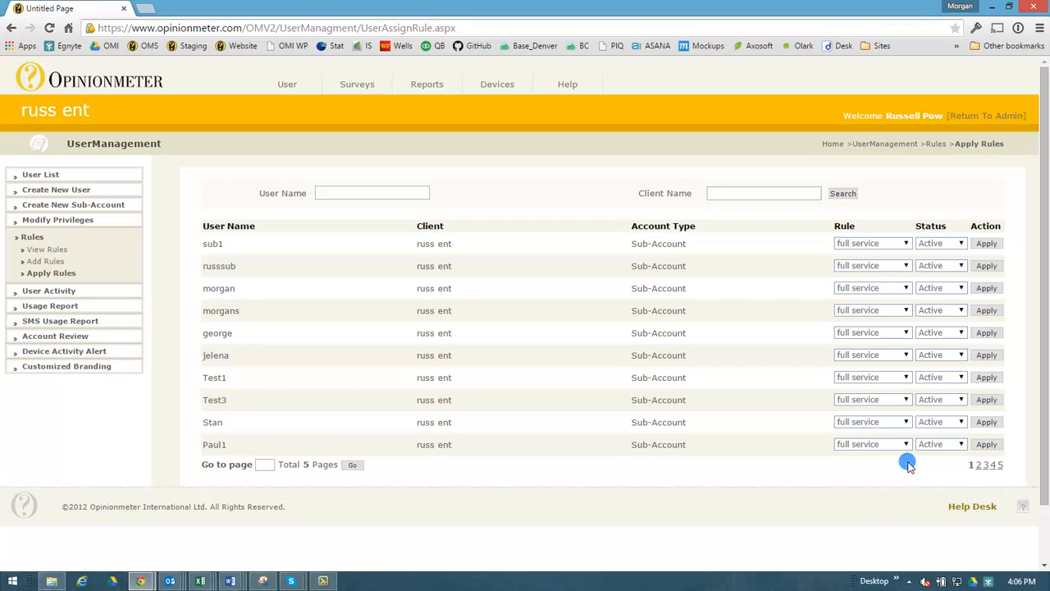
left_click(902, 424)
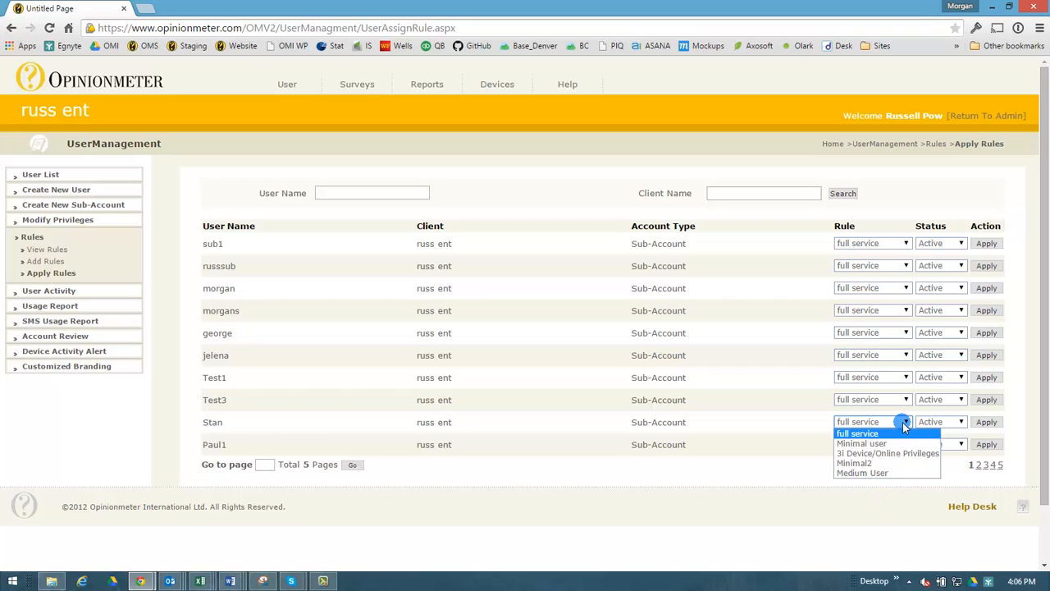
left_click(874, 474)
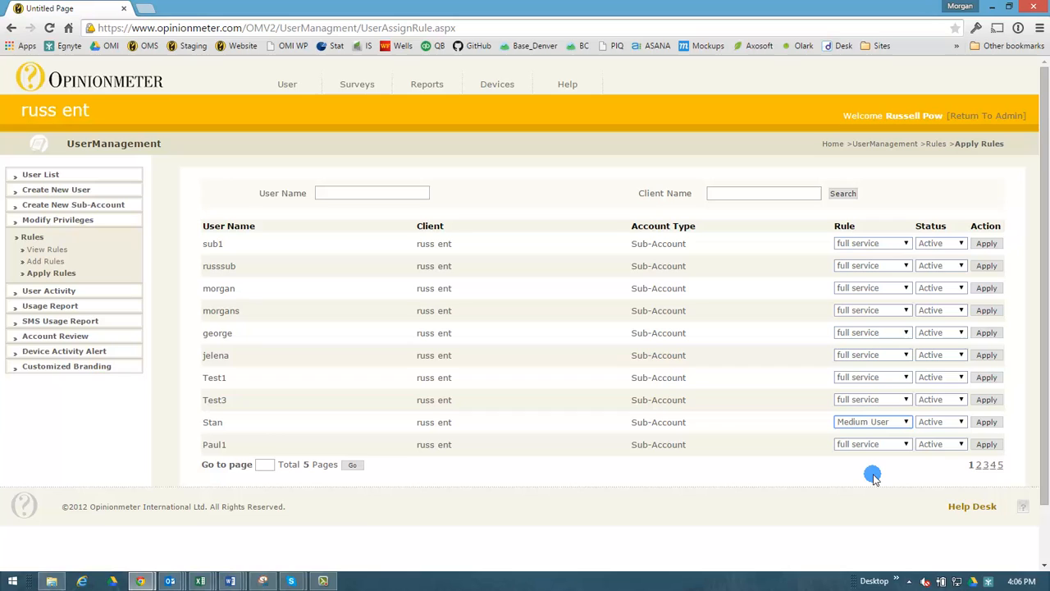